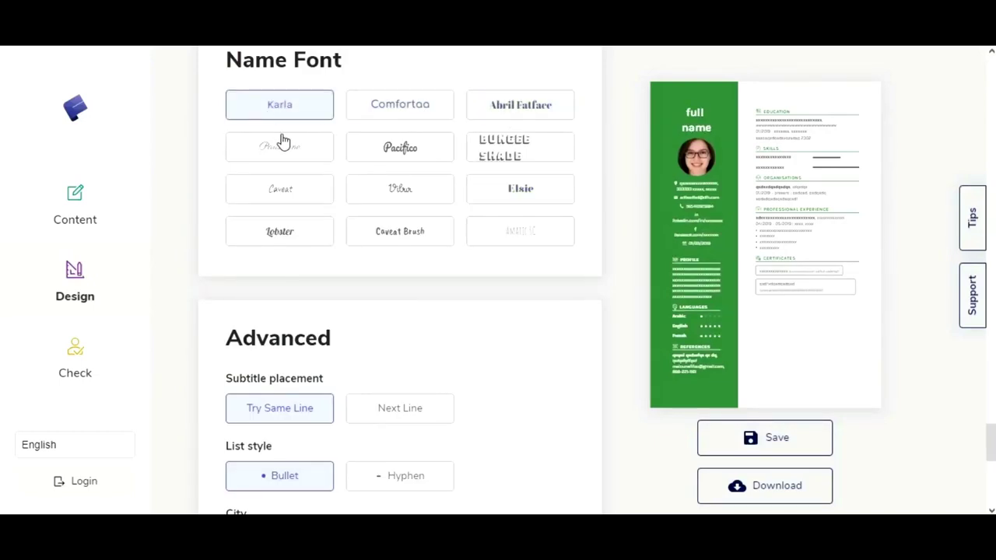
- Scroll the Design panel, then view the resume full-size in the enlarged preview
scroll(345, 267, "down", 2)
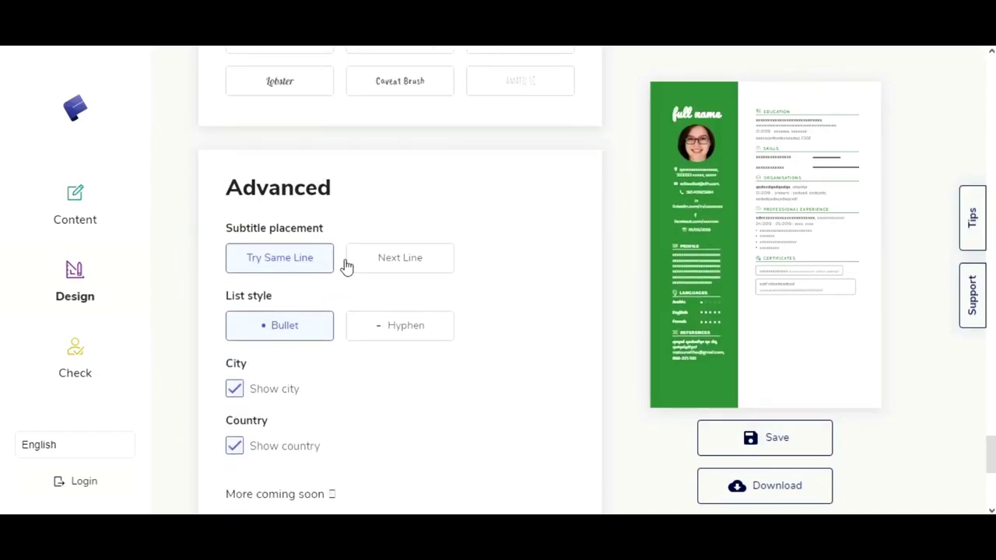
scroll(350, 262, "down", 2)
scroll(351, 262, "down", 3)
left_click(790, 277)
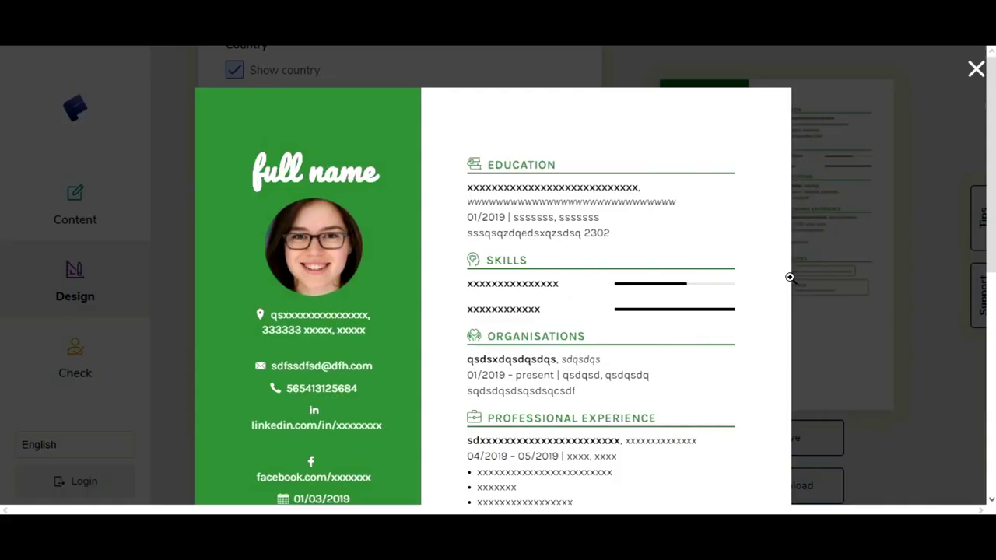
scroll(502, 163, "down", 4)
scroll(506, 163, "down", 2)
scroll(518, 162, "up", 3)
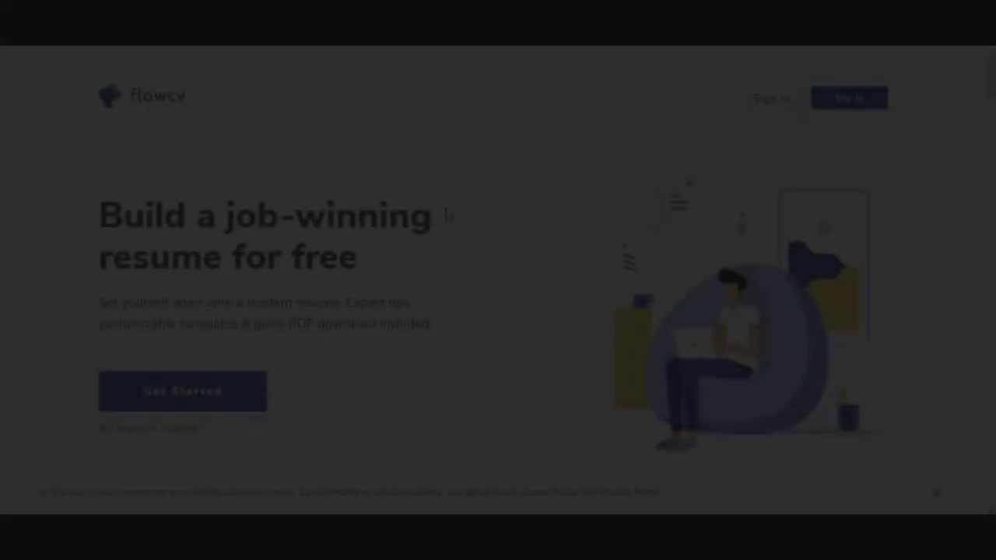
- Scroll down through the FlowCV homepage and back up to the template link
scroll(483, 184, "down", 2)
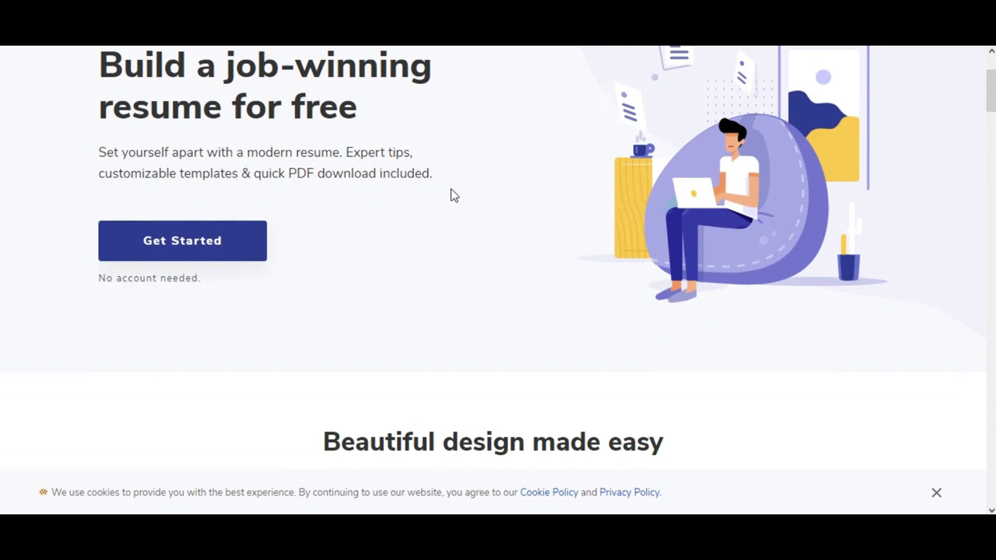
scroll(520, 155, "down", 2)
scroll(523, 154, "down", 2)
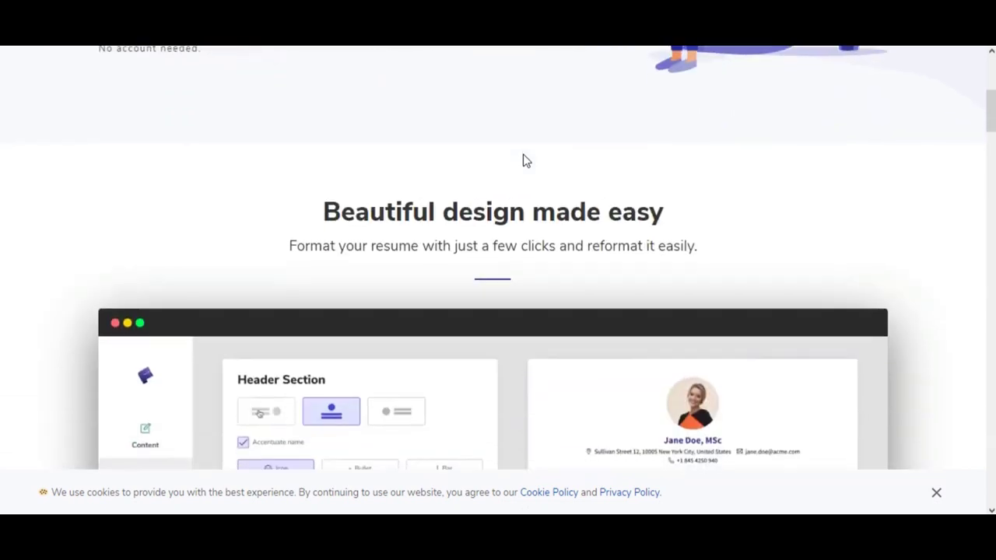
scroll(522, 154, "down", 3)
scroll(513, 148, "down", 1)
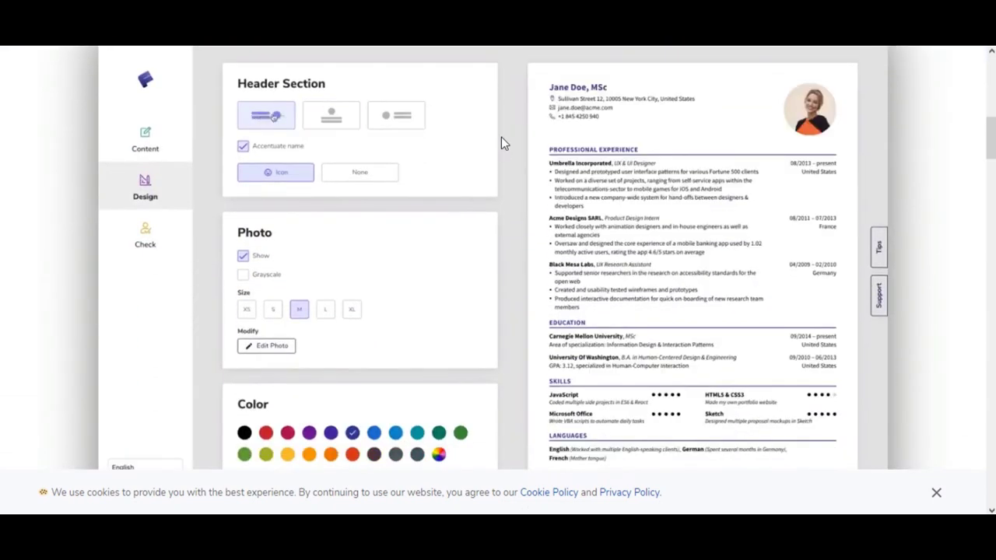
scroll(501, 137, "down", 1)
scroll(501, 136, "down", 4)
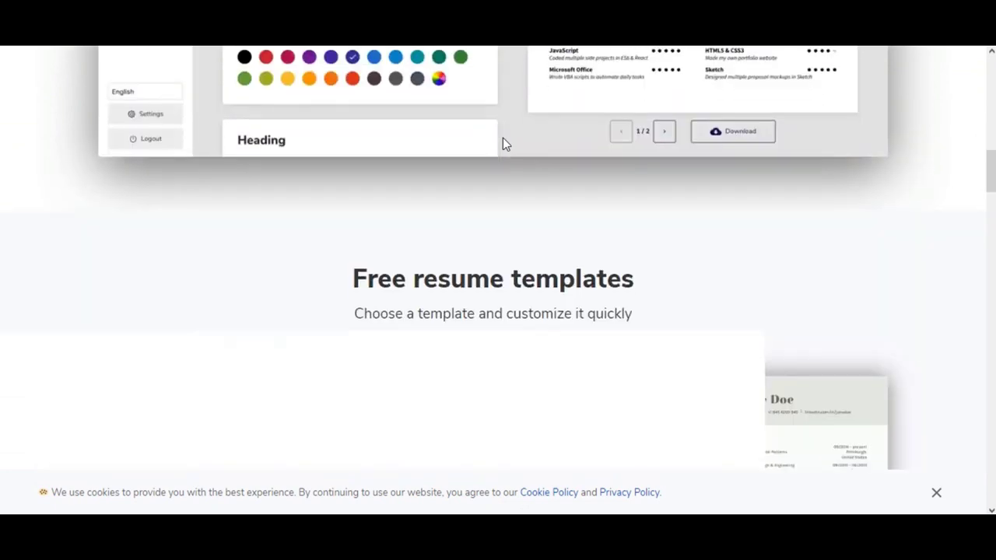
scroll(502, 138, "down", 3)
scroll(502, 137, "down", 1)
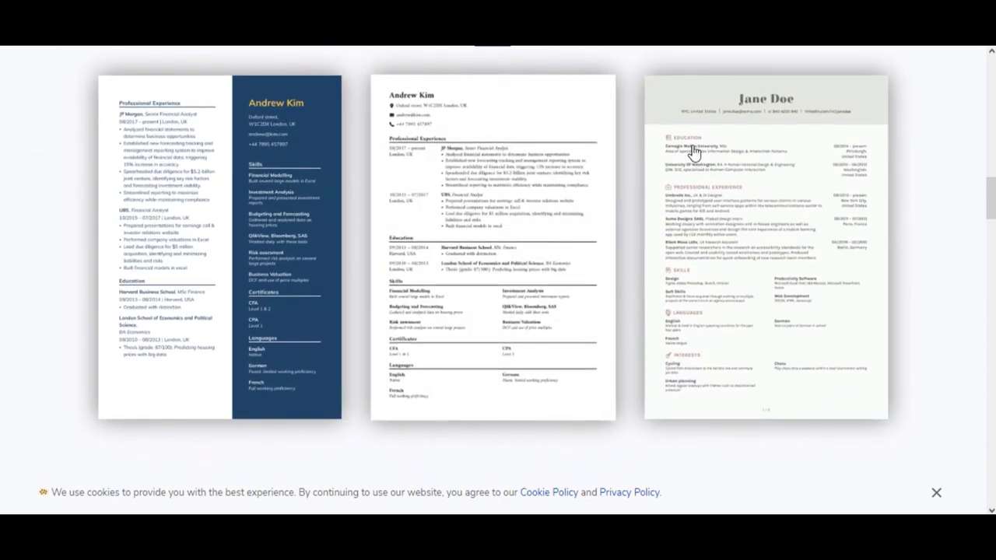
scroll(767, 151, "down", 2)
scroll(766, 151, "down", 2)
scroll(766, 151, "down", 2)
scroll(766, 152, "down", 2)
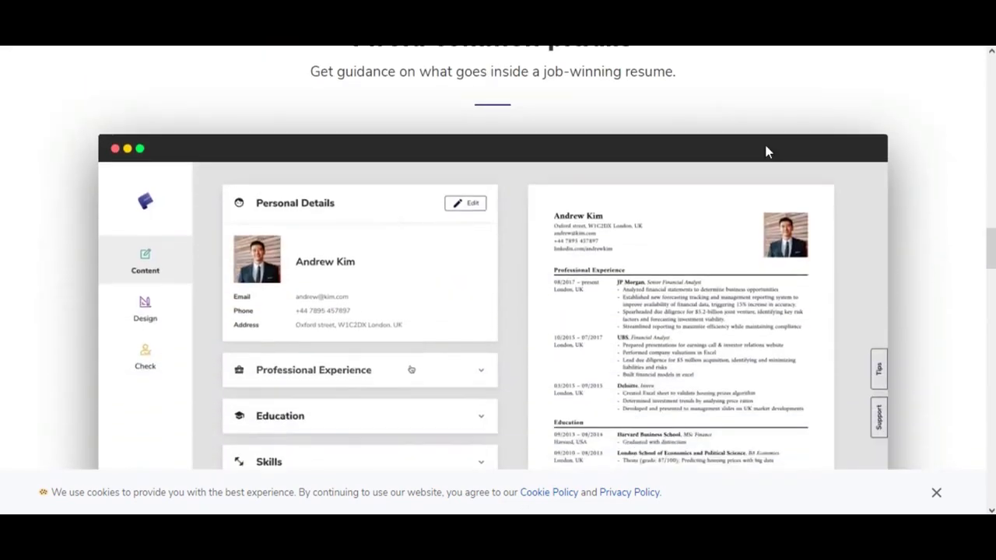
scroll(766, 151, "down", 2)
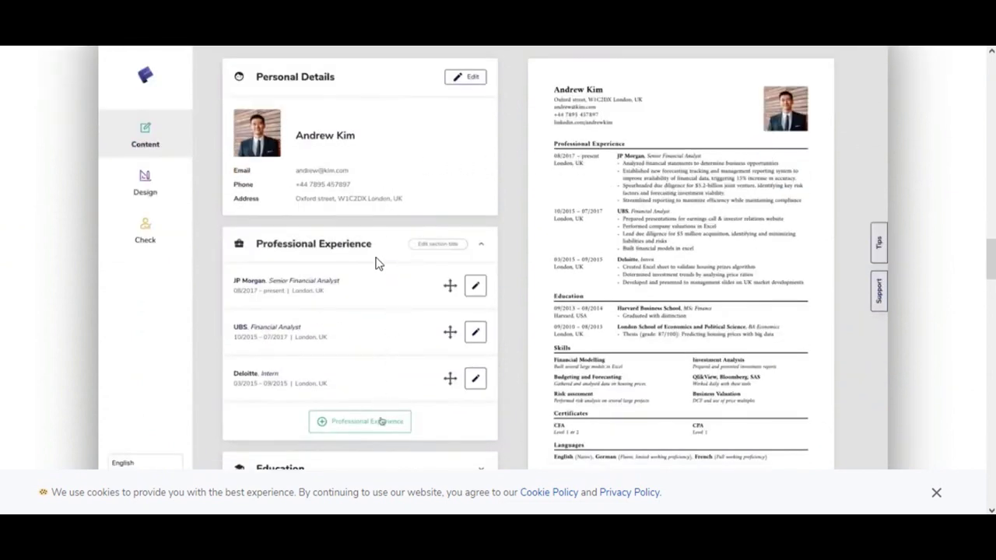
scroll(529, 280, "down", 2)
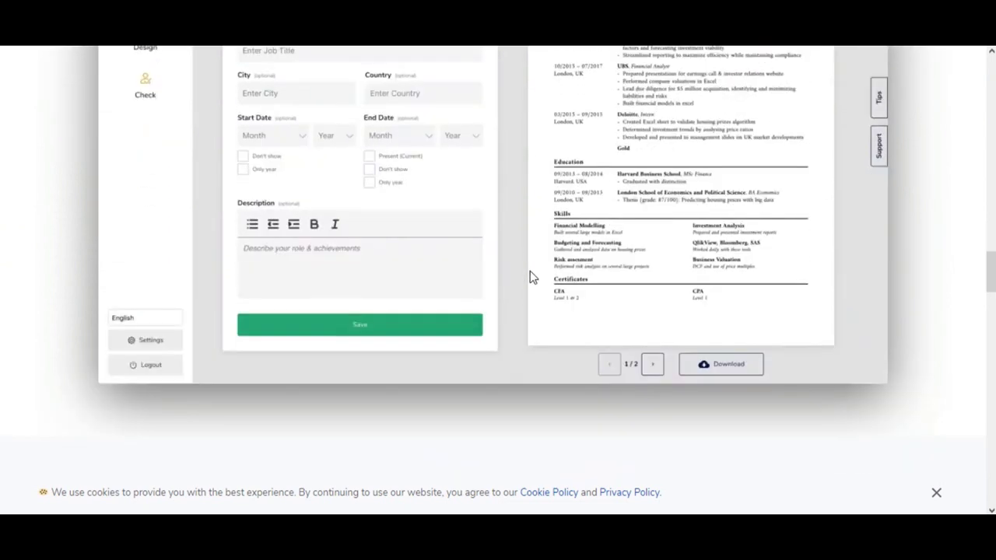
scroll(673, 221, "down", 2)
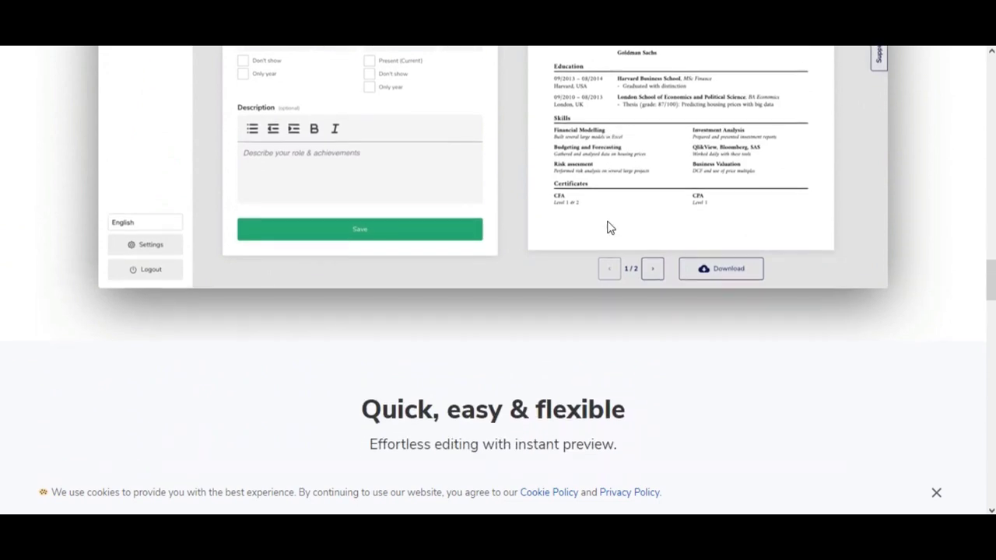
scroll(581, 210, "down", 2)
scroll(398, 204, "down", 2)
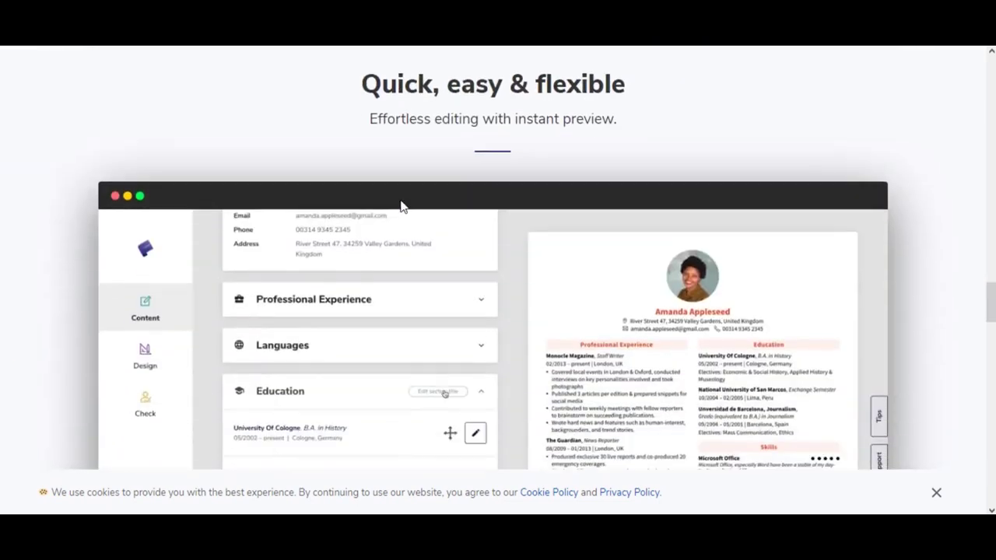
scroll(402, 205, "down", 2)
scroll(612, 232, "down", 2)
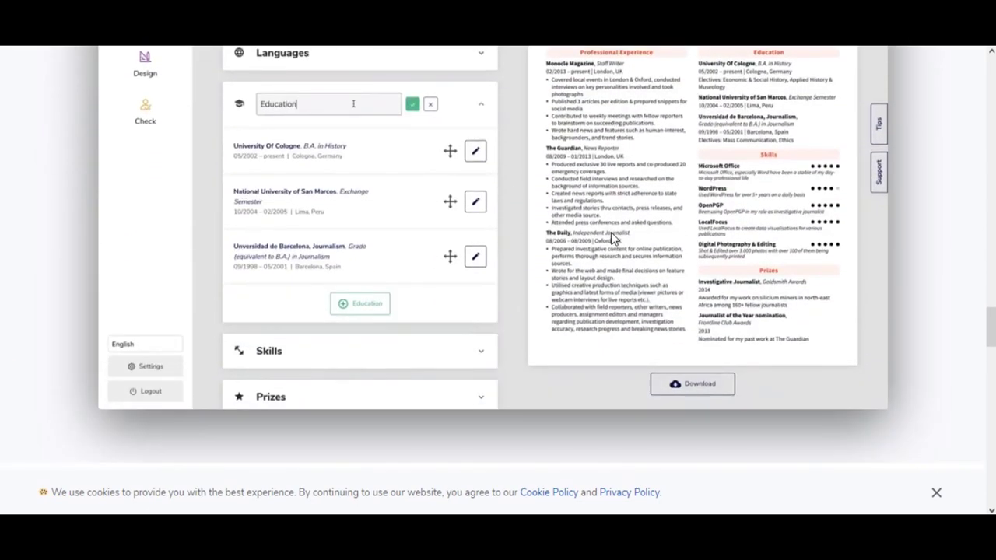
scroll(612, 235, "down", 4)
scroll(612, 238, "down", 2)
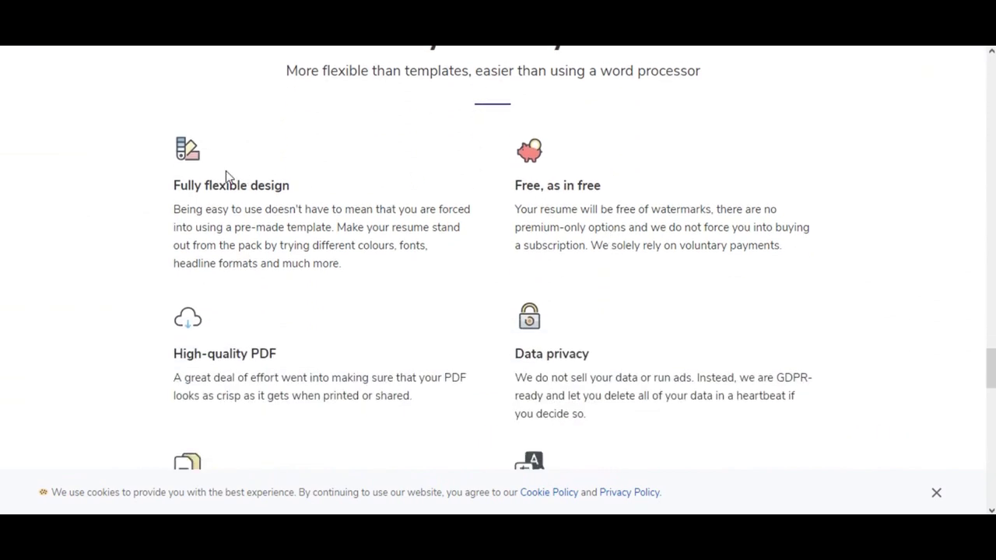
scroll(280, 323, "down", 1)
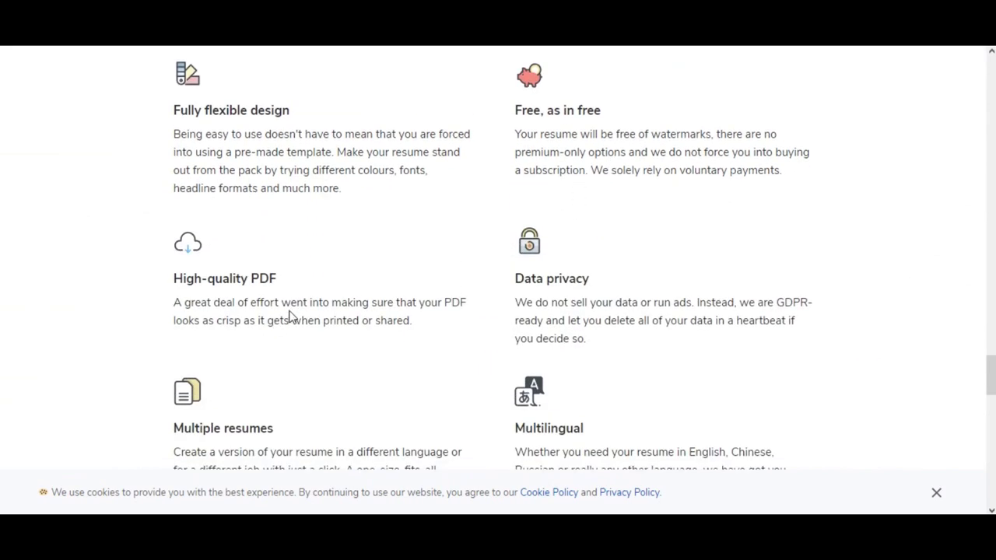
scroll(303, 307, "down", 2)
scroll(306, 302, "down", 2)
scroll(233, 288, "down", 2)
scroll(329, 264, "down", 2)
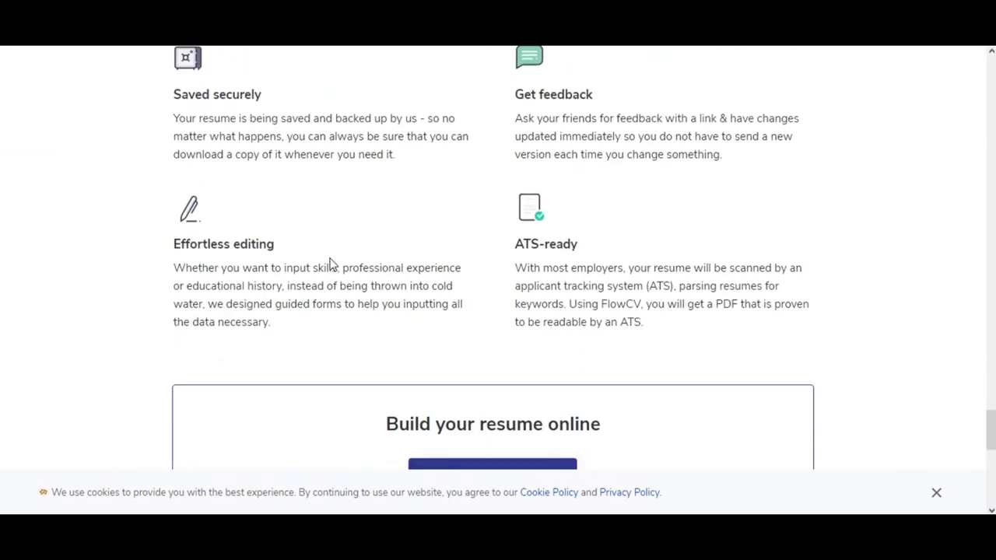
scroll(453, 249, "up", 2)
scroll(455, 248, "up", 5)
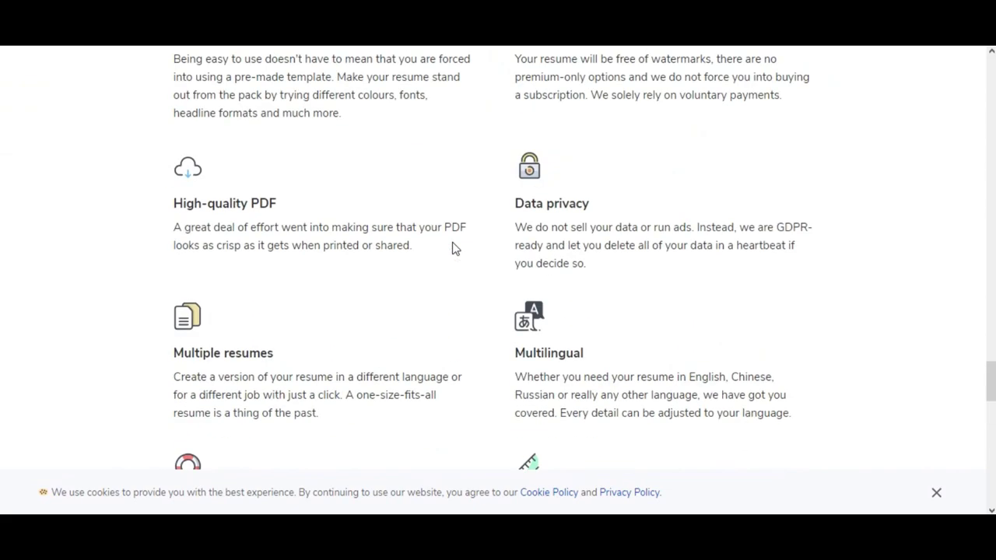
scroll(455, 247, "up", 5)
scroll(455, 248, "up", 5)
scroll(455, 248, "up", 4)
scroll(454, 248, "up", 4)
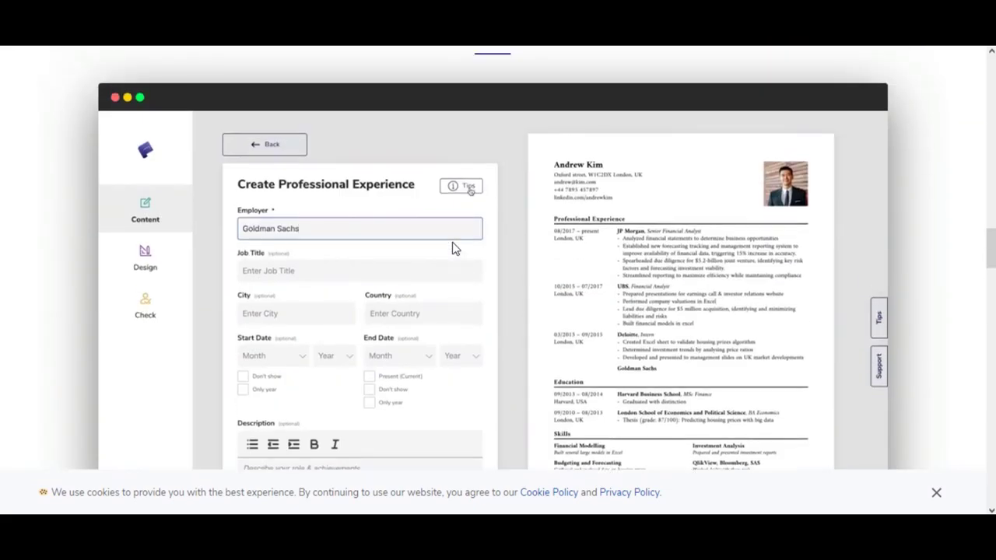
scroll(454, 248, "up", 3)
scroll(453, 247, "up", 2)
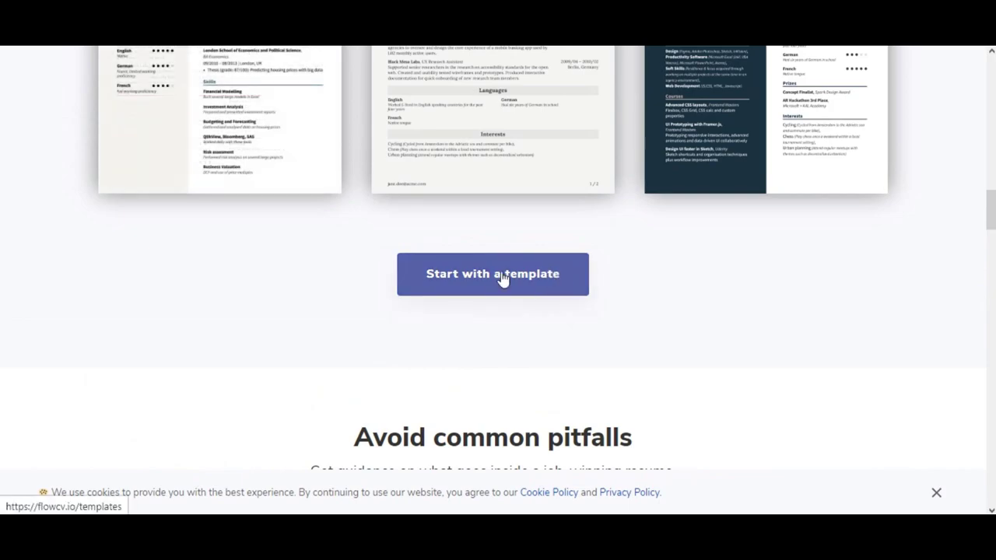
- Go to the free resume templates page and start from the dark two-column template
left_click(502, 279)
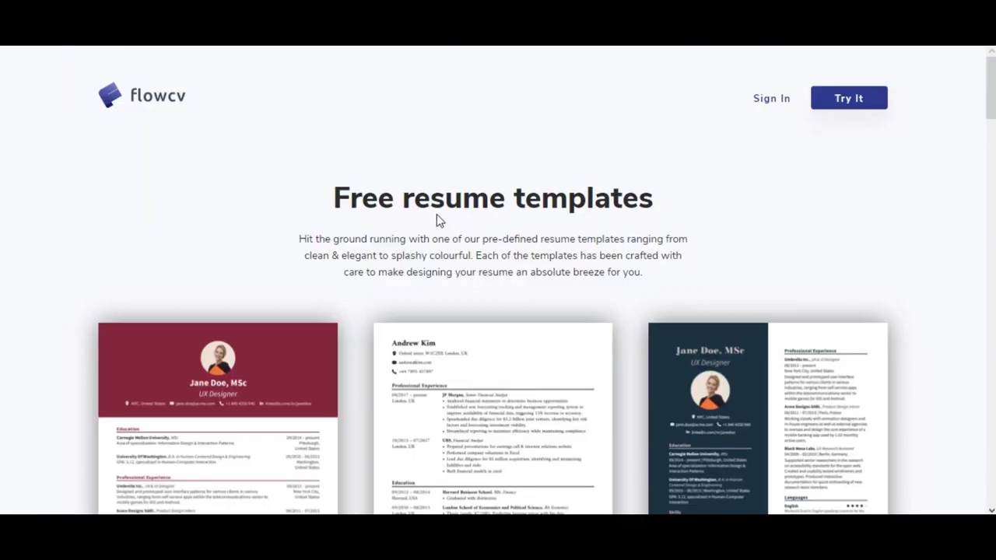
scroll(308, 285, "down", 2)
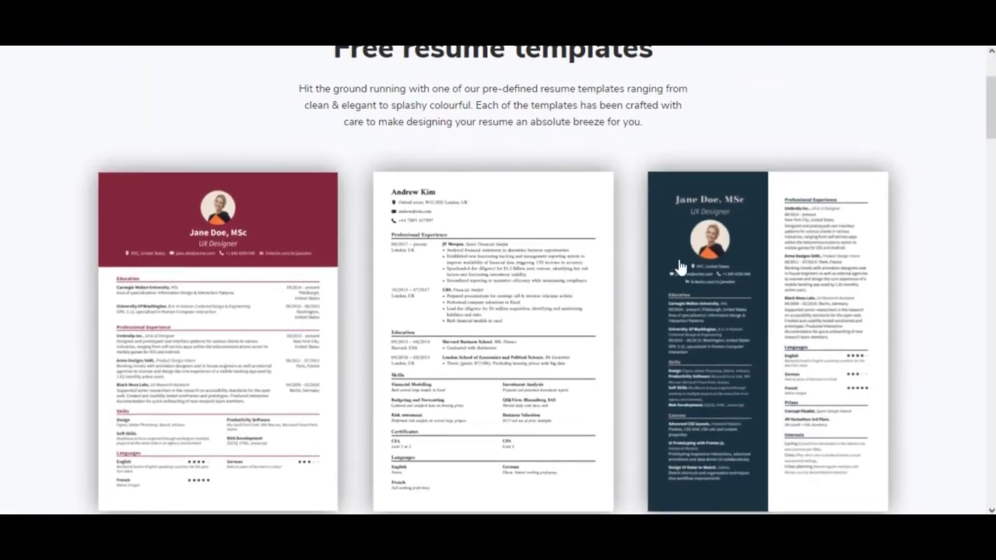
left_click(789, 298)
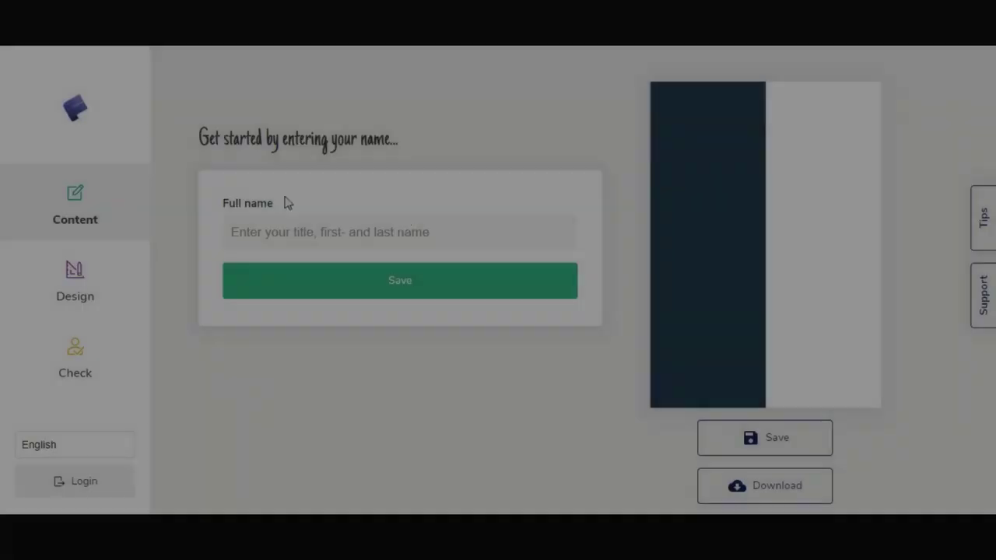
- Enter the resume's full name and confirm it
left_click(315, 225)
type("fiest name")
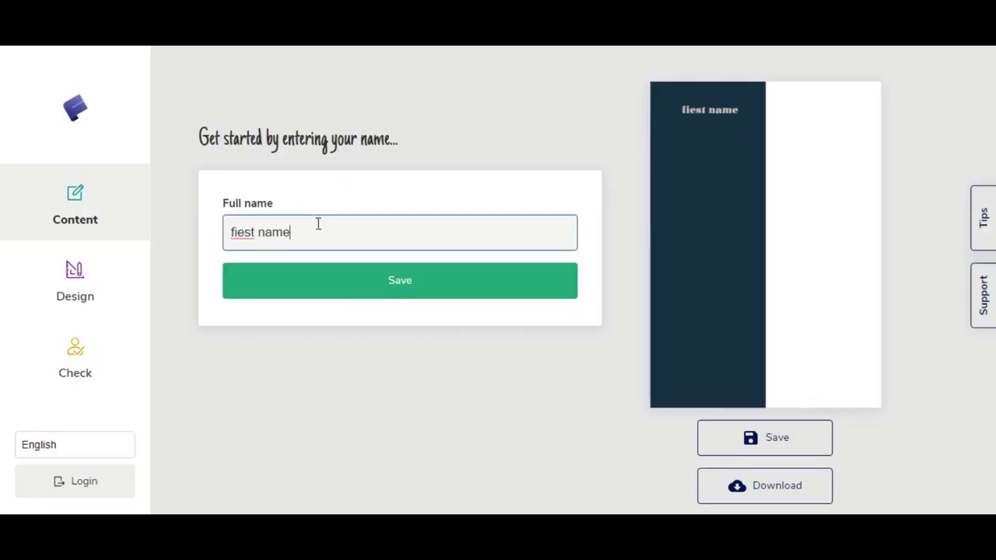
key("Return")
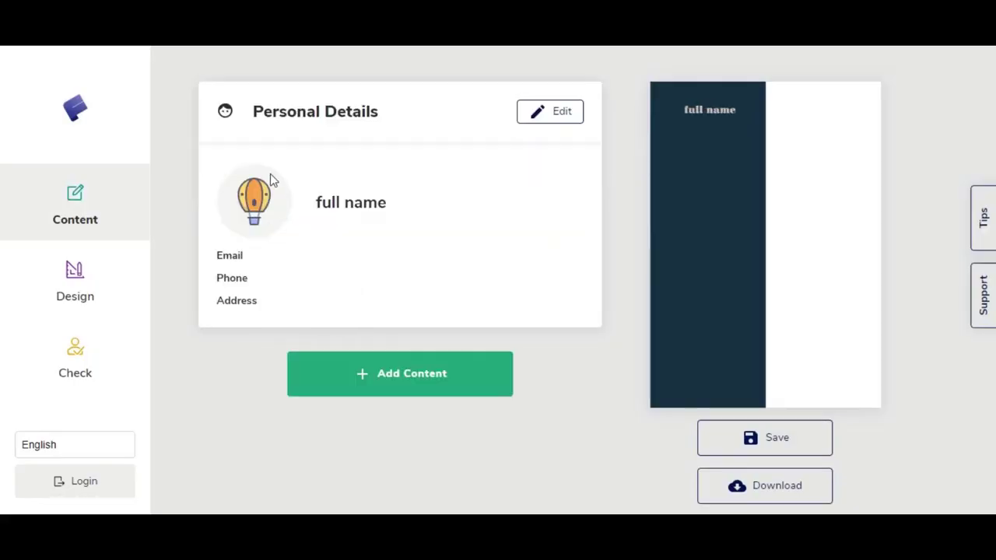
- Open the personal details and fill in the display email and phone number
left_click(551, 111)
scroll(376, 254, "down", 1)
left_click(288, 266)
type("sdfssdfsd@dfh.com")
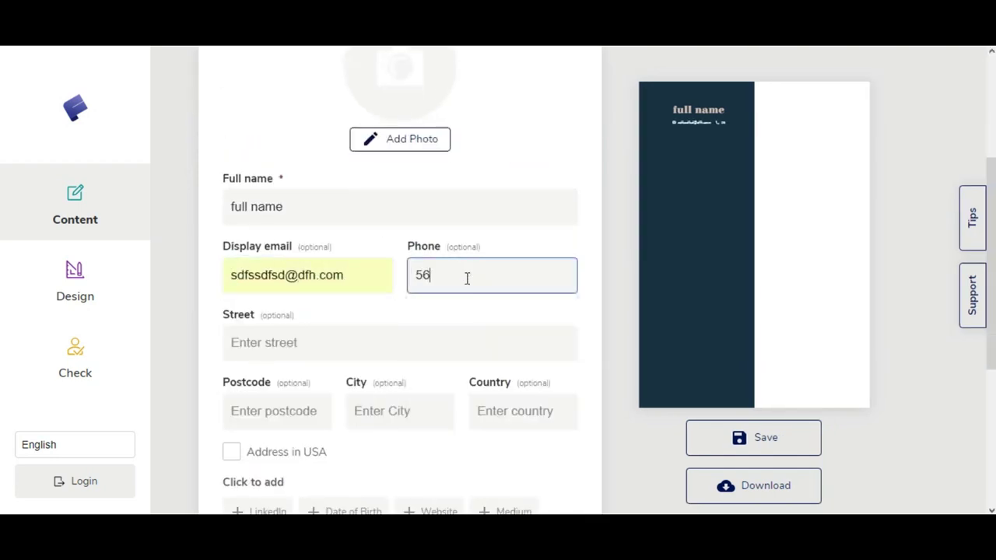
scroll(451, 265, "down", 2)
- Fill in the street address and add LinkedIn and Facebook entries
left_click(283, 204)
type("qs")
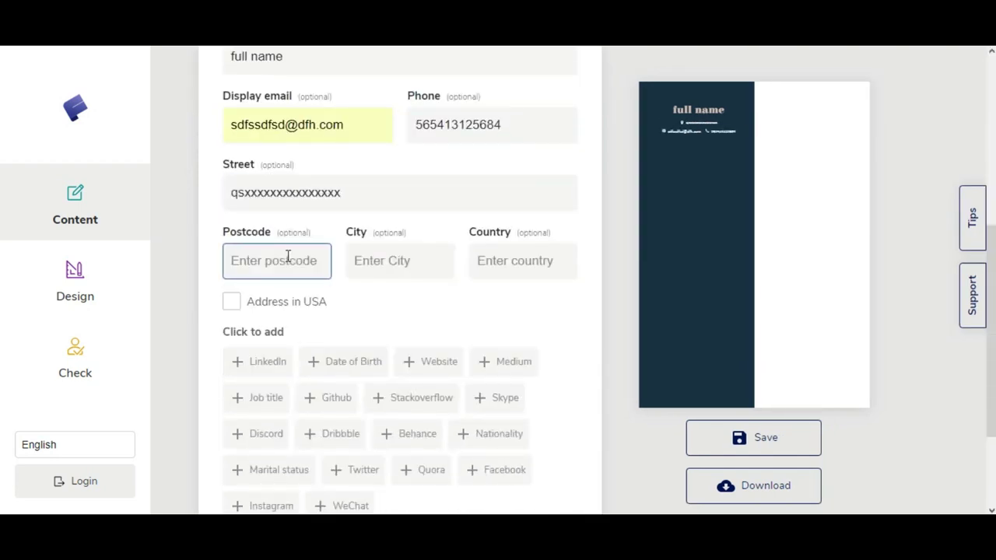
type("xxxx")
scroll(467, 311, "down", 2)
left_click(261, 211)
type("xxxxx")
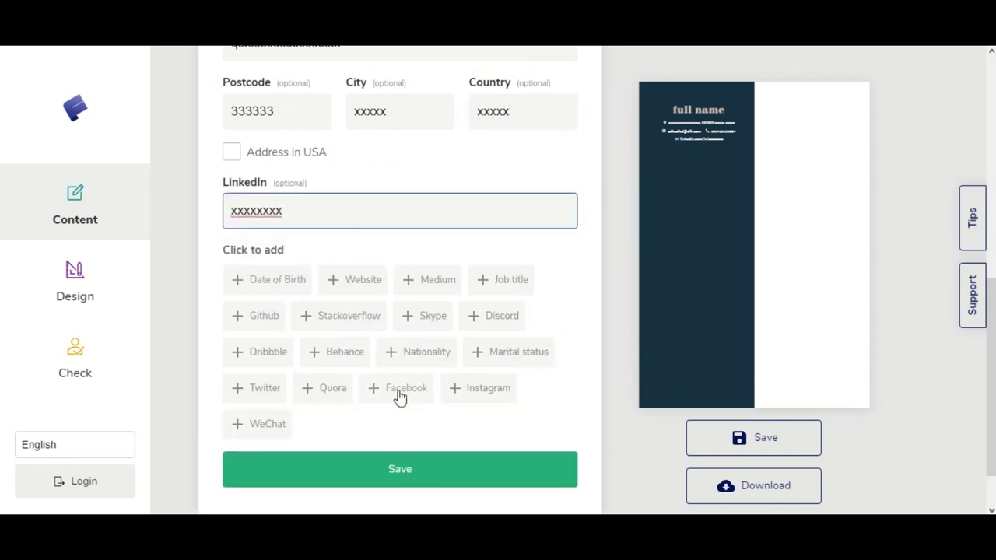
left_click(399, 387)
type("xxxxxxx")
scroll(364, 241, "down", 1)
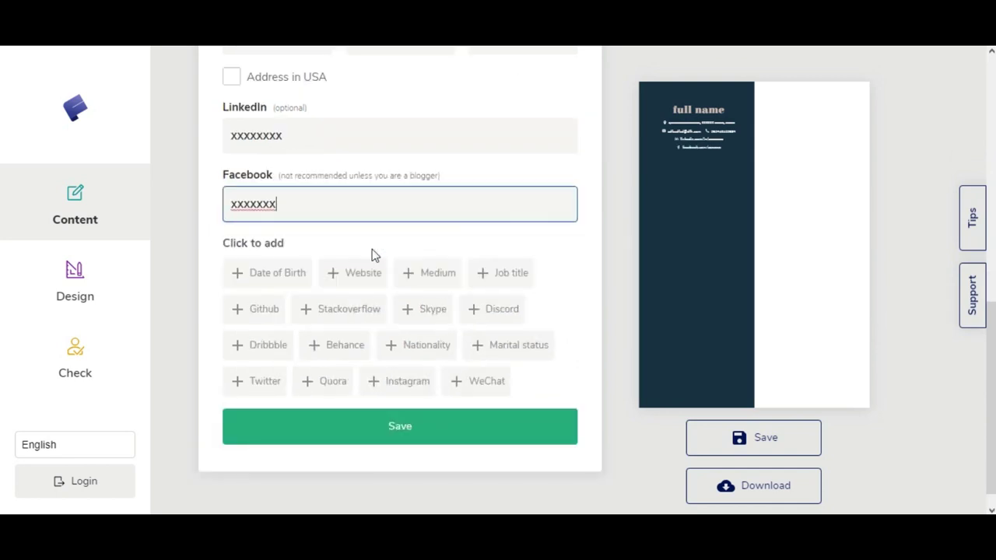
- Add a date of birth of 1 March 2016 and save the personal details
left_click(273, 271)
left_click(277, 314)
left_click(401, 270)
left_click(374, 364)
left_click(517, 270)
left_click(493, 391)
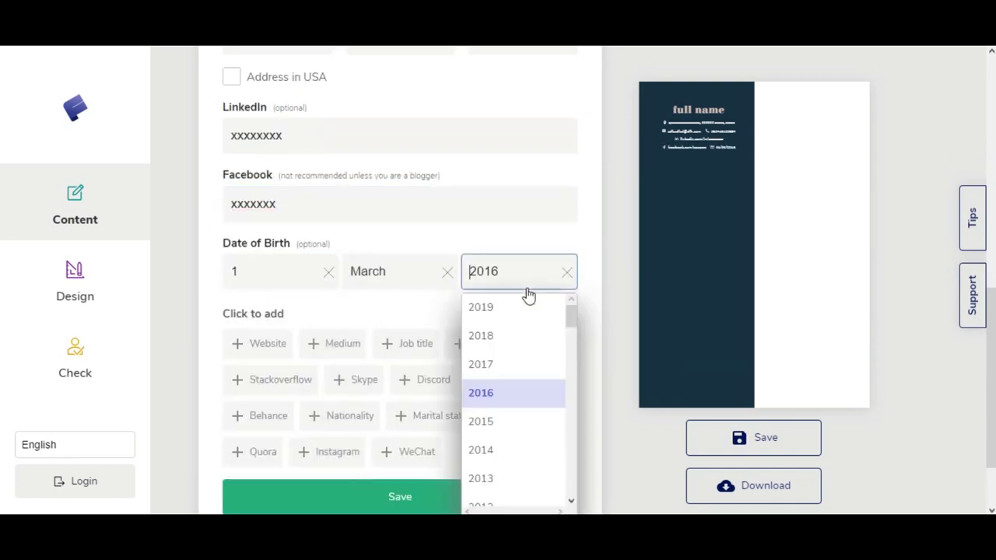
- Add a Profile section and start writing its text
left_click(435, 427)
left_click(335, 389)
left_click(168, 215)
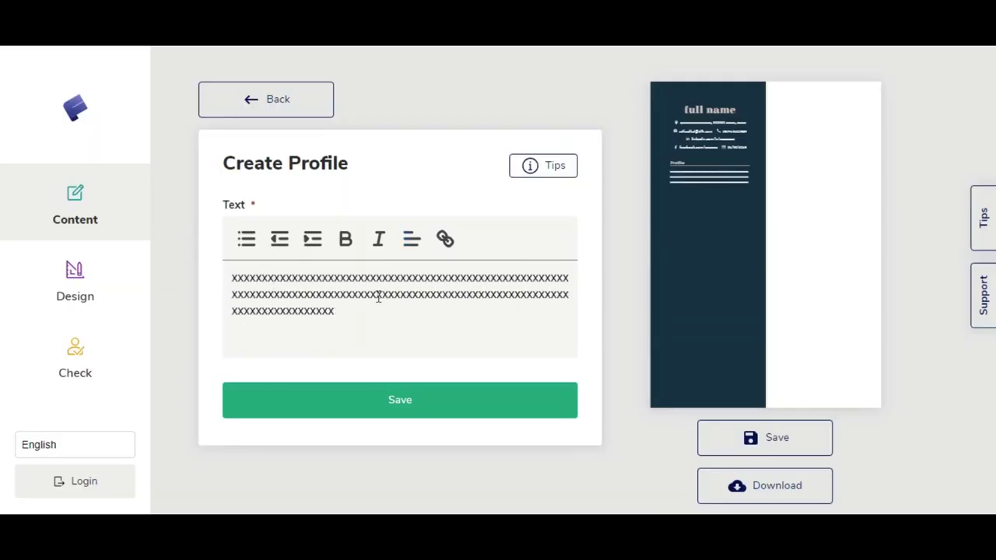
- Save the profile, then add a circle-cropped portrait photo to the personal details
left_click(405, 420)
left_click(471, 102)
left_click(420, 364)
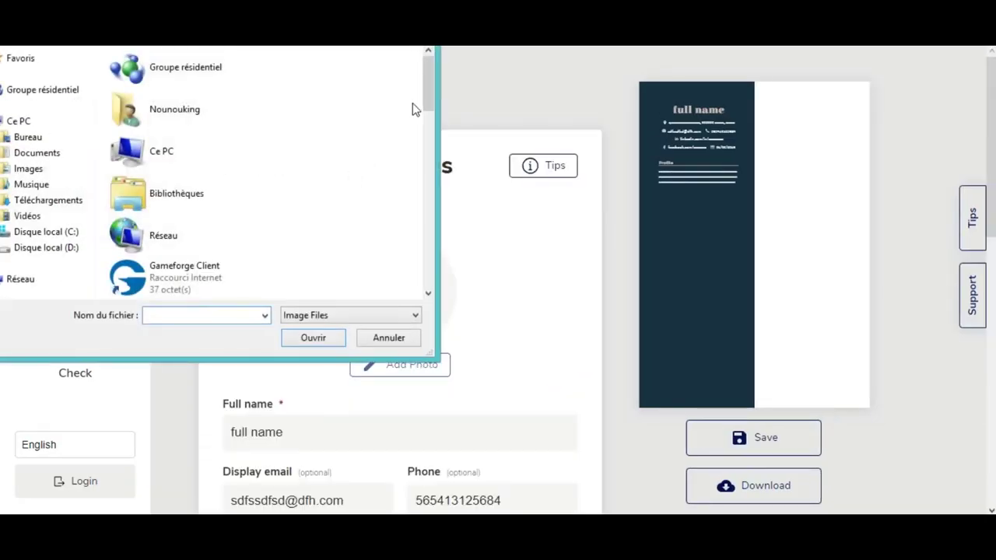
scroll(273, 171, "down", 5)
double_click(166, 187)
scroll(653, 329, "down", 5)
left_click(319, 396)
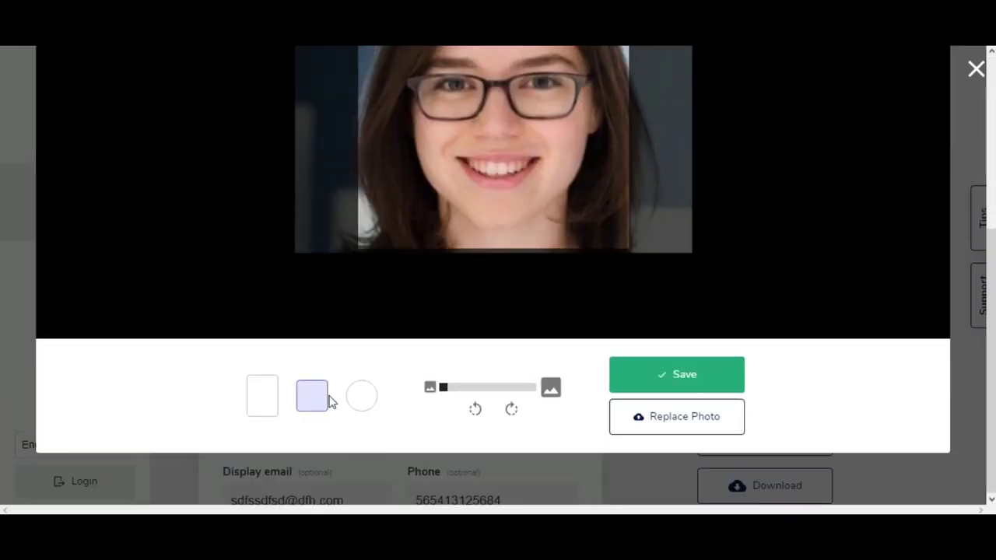
left_click(361, 396)
left_click(683, 451)
scroll(487, 215, "down", 10)
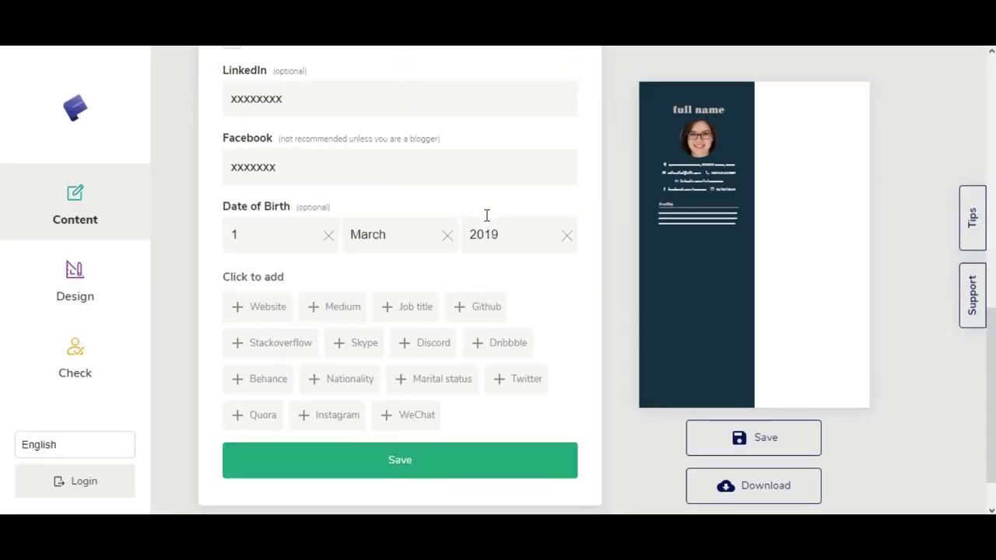
left_click(462, 473)
- Add an Education section and fill in the school and location fields
left_click(427, 354)
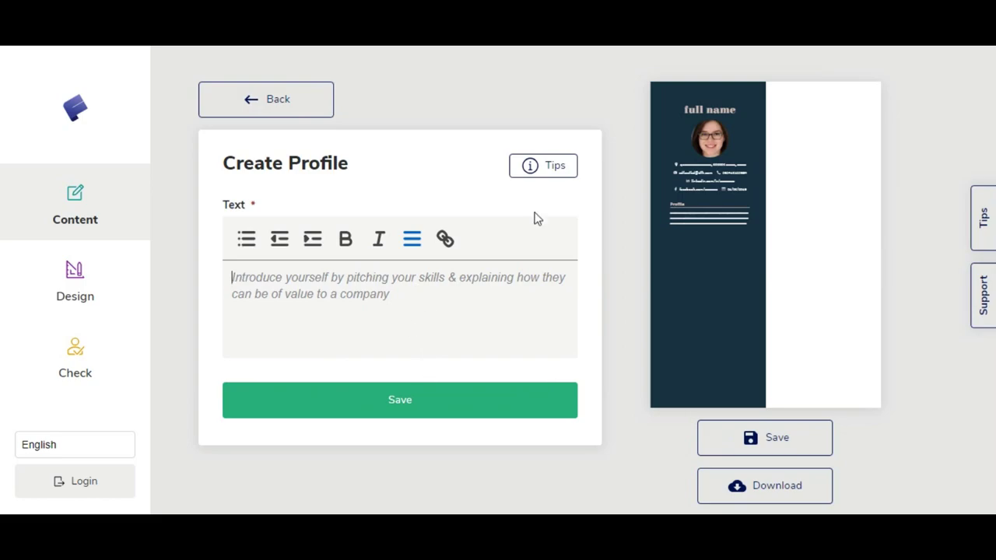
left_click(443, 399)
left_click(427, 440)
left_click(226, 226)
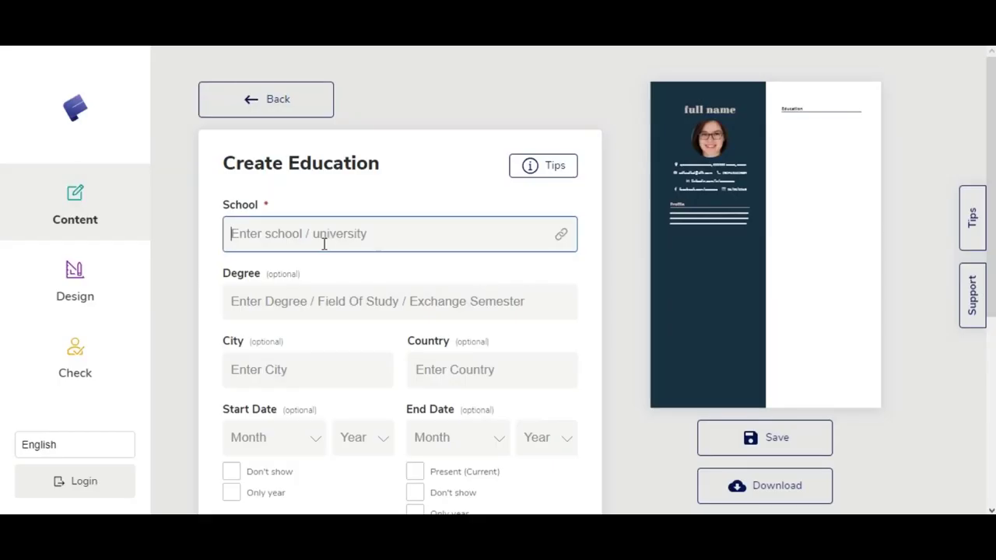
key("Tab")
type("sssssss")
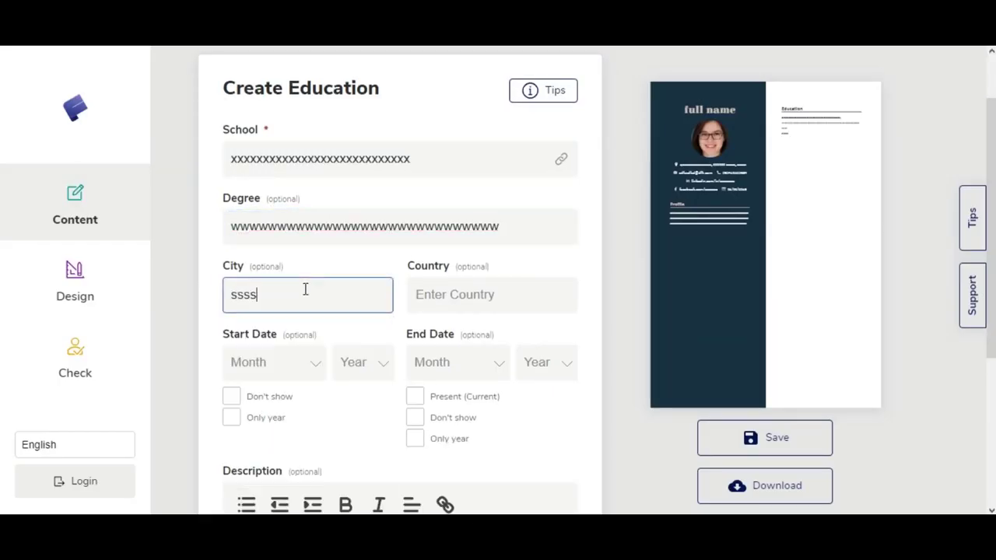
key("Tab")
type("sssssss")
- Set the education end date to January 2019 and add a short description
left_click(288, 413)
type("2019")
key("Return")
scroll(419, 330, "down", 1)
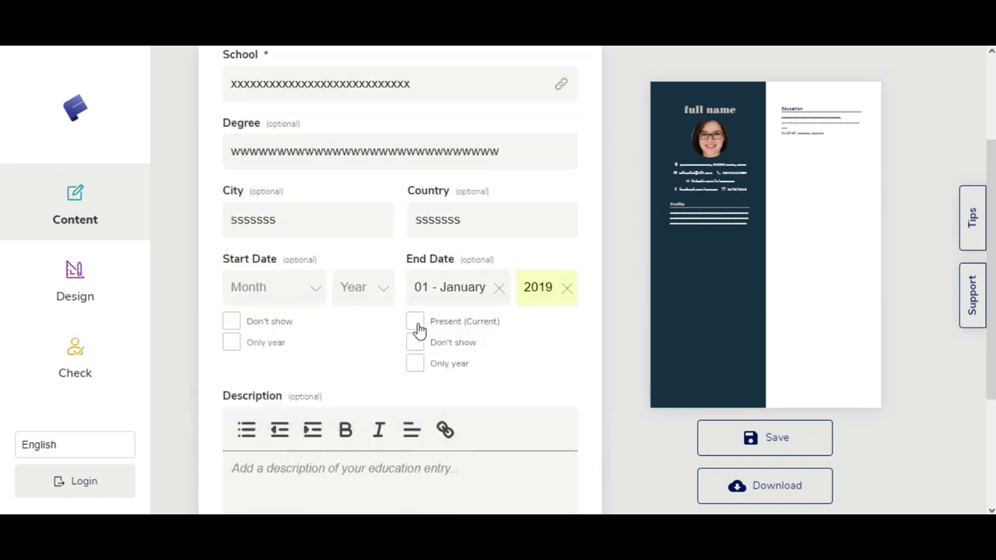
left_click(323, 470)
type("s")
scroll(322, 395, "down", 1)
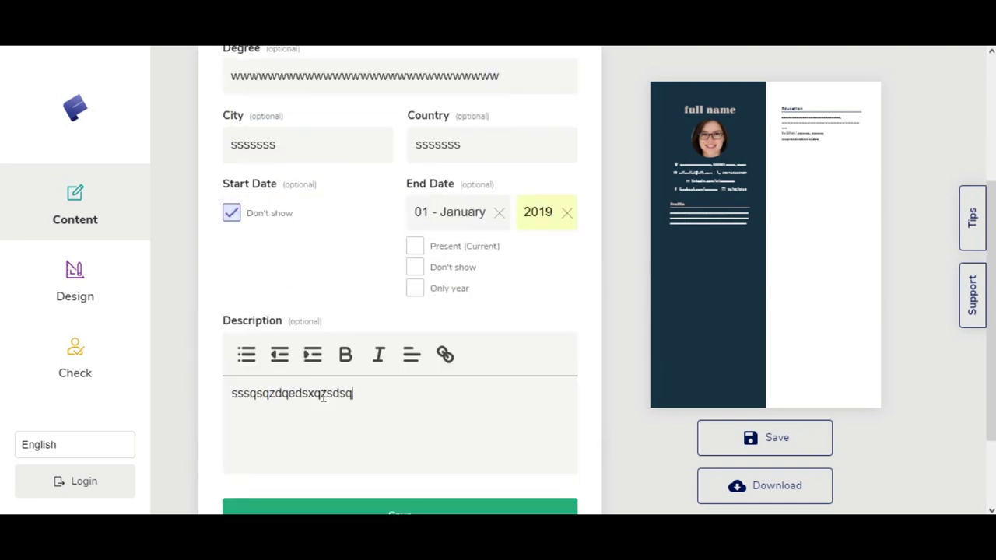
scroll(305, 303, "down", 2)
left_click(402, 405)
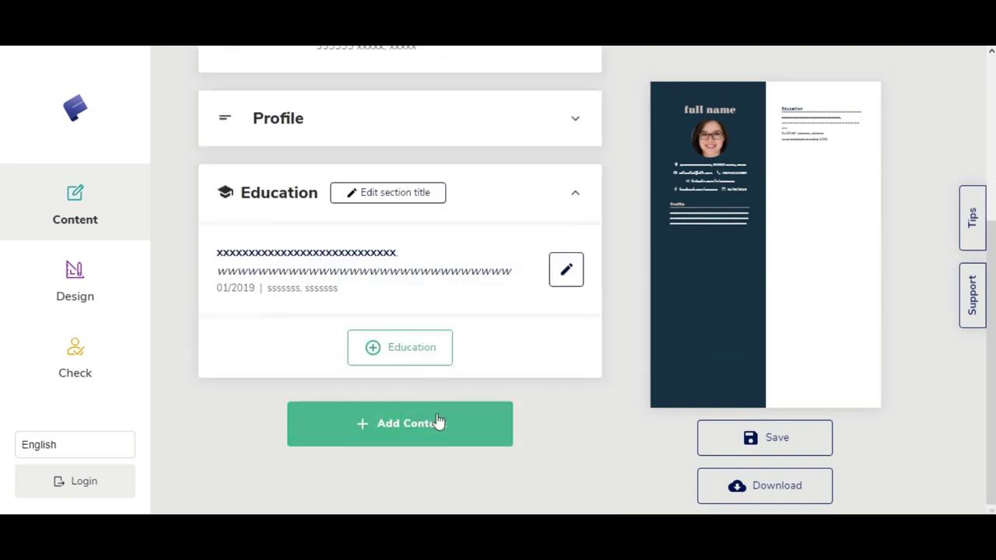
left_click(438, 423)
- Enter the employer and set the job dates from April 2019 to May 2019
left_click(322, 200)
type("sdx")
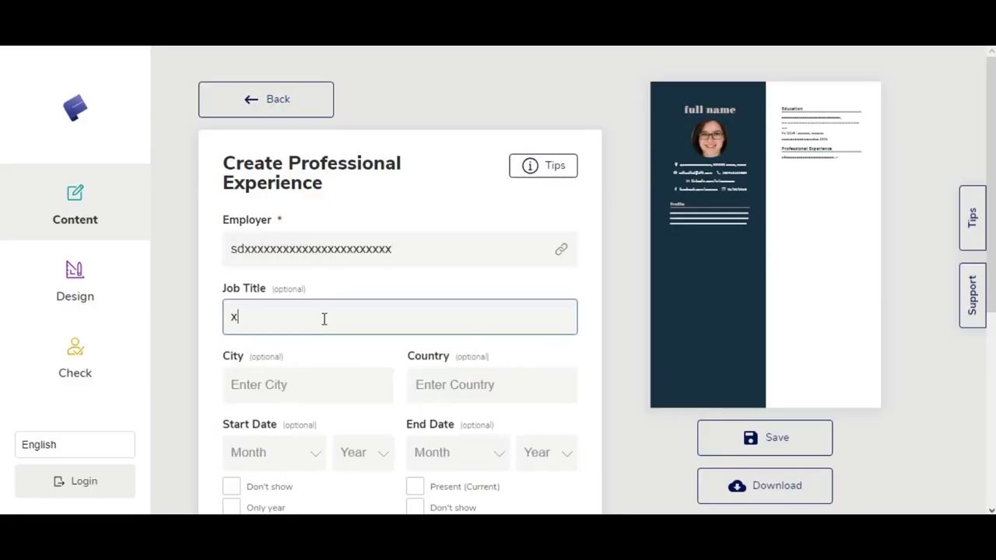
type("xxxxxxxxxxxxx")
scroll(303, 312, "down", 1)
left_click(296, 377)
left_click(273, 465)
left_click(362, 376)
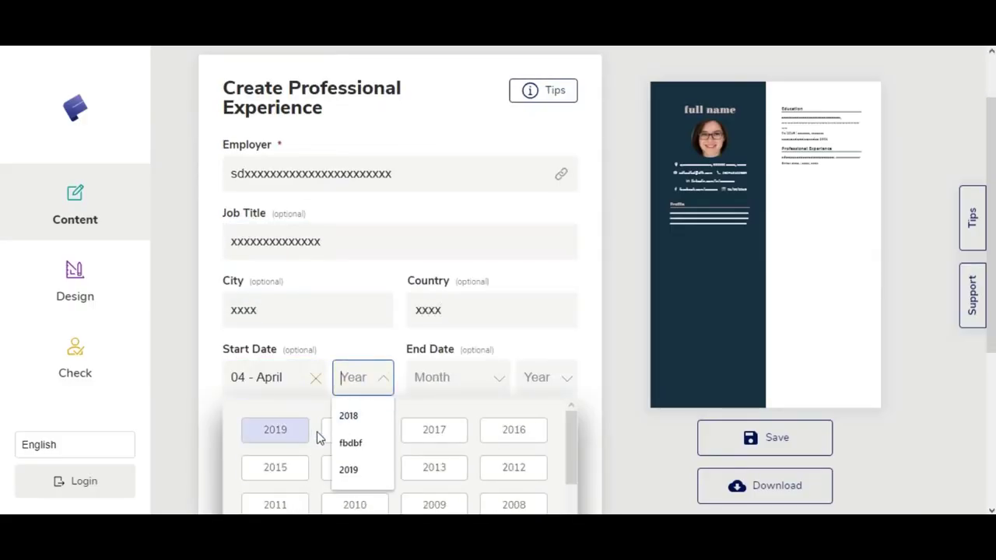
left_click(349, 441)
left_click(457, 377)
left_click(411, 464)
- Write a two-bullet role description for the experience entry
scroll(421, 373, "down", 2)
scroll(351, 316, "down", 1)
left_click(343, 348)
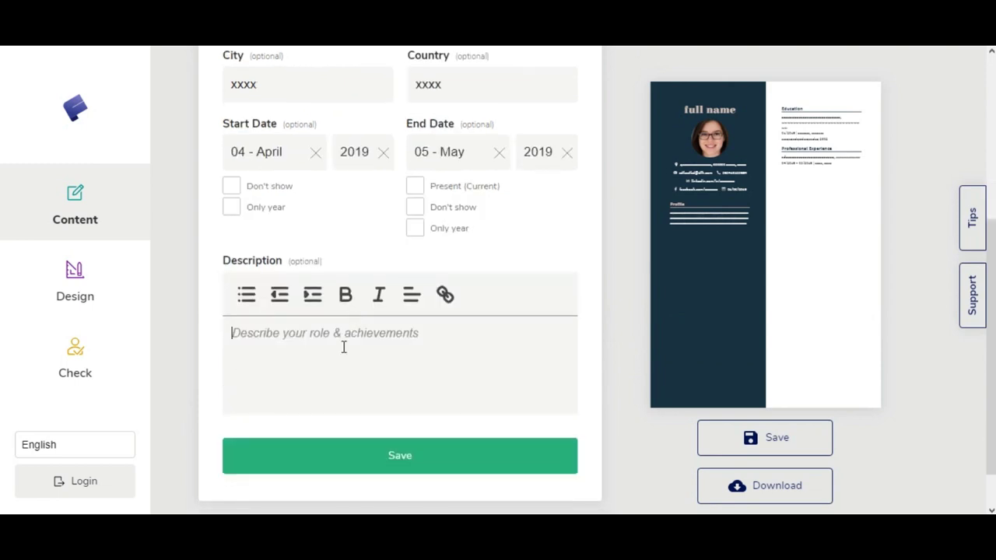
type("xxxxxxxxxxxxxxxxxxxxxxxxxx")
key("Return")
type("xxxxxxx")
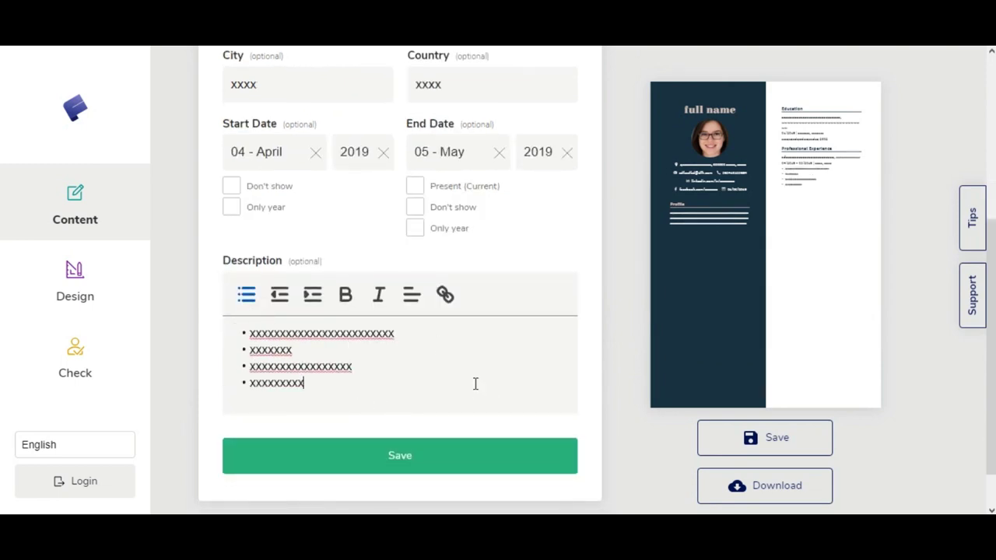
left_click(399, 455)
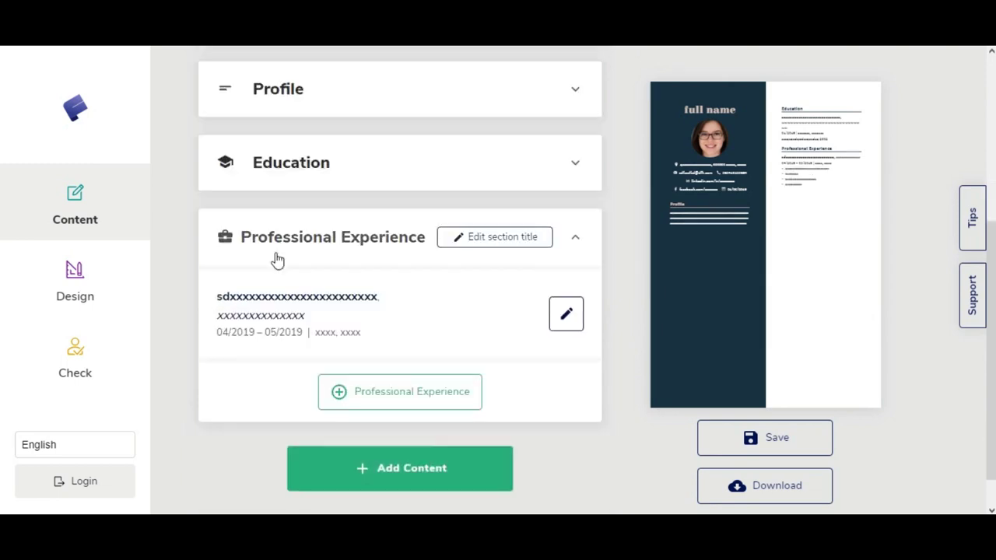
- Add a Languages section with Arabic at Beginner and English at native proficiency
left_click(794, 200)
type("arab")
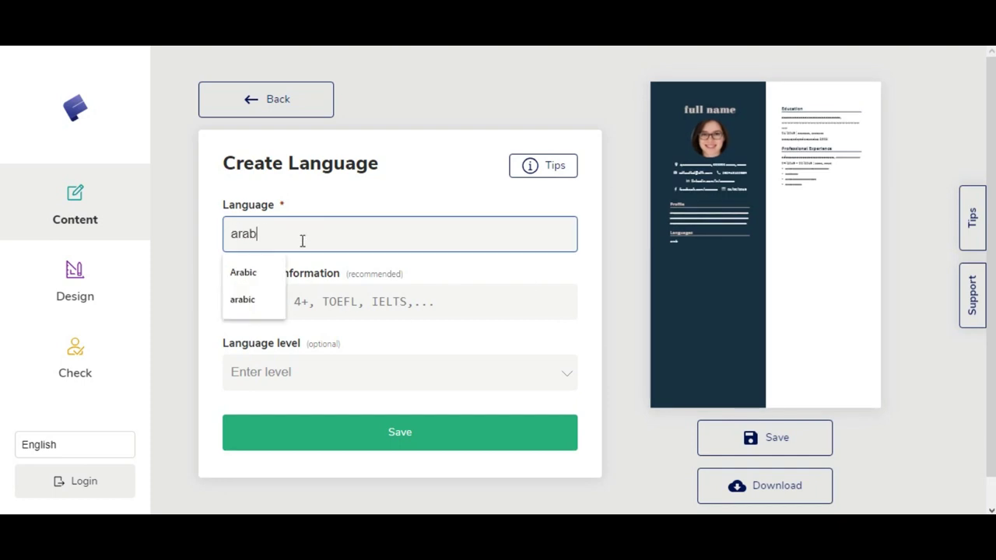
left_click(317, 366)
left_click(340, 328)
left_click(433, 440)
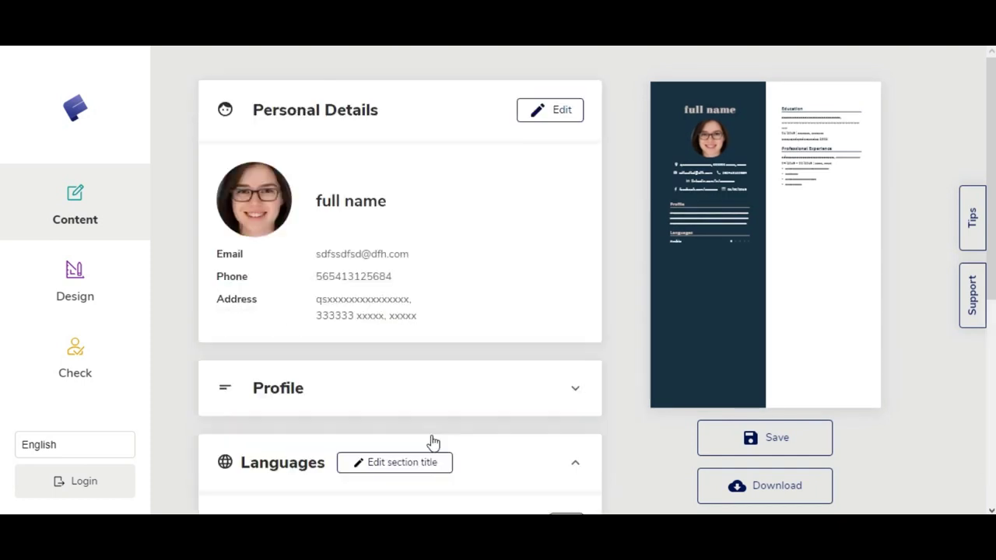
scroll(434, 442, "down", 2)
left_click(418, 467)
type("english")
left_click(244, 272)
left_click(342, 372)
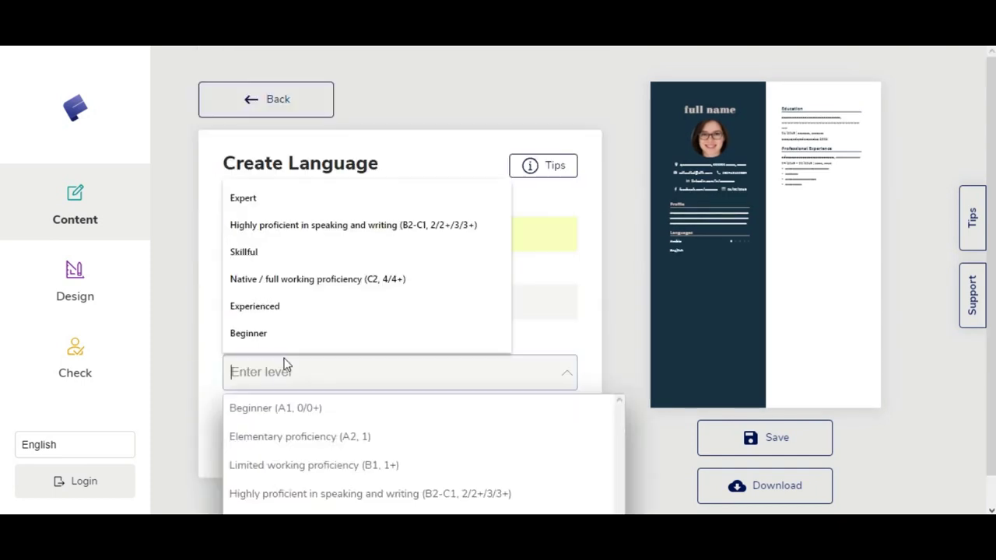
left_click(403, 278)
left_click(396, 444)
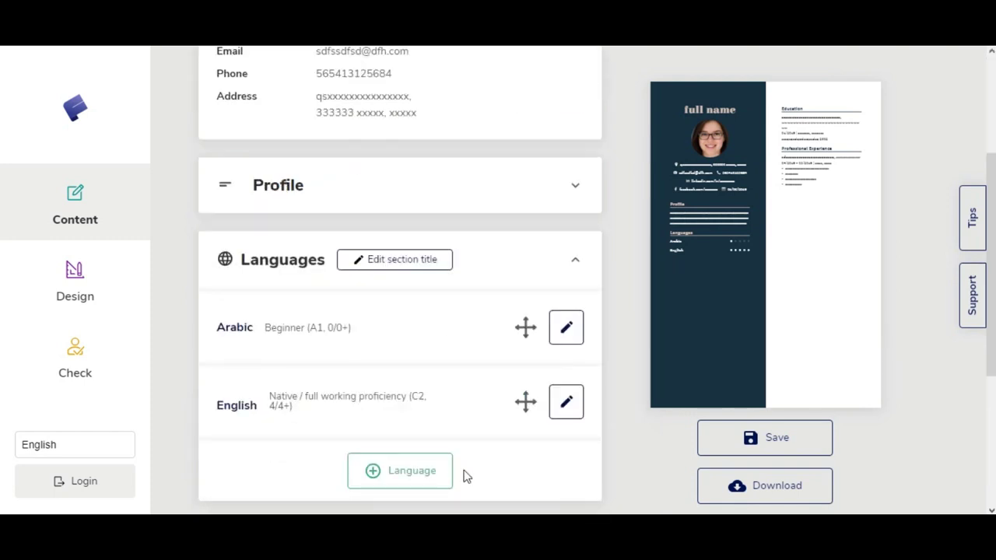
- Add Frensh as a third language, then edit its level to native proficiency
left_click(436, 469)
left_click(243, 272)
left_click(311, 372)
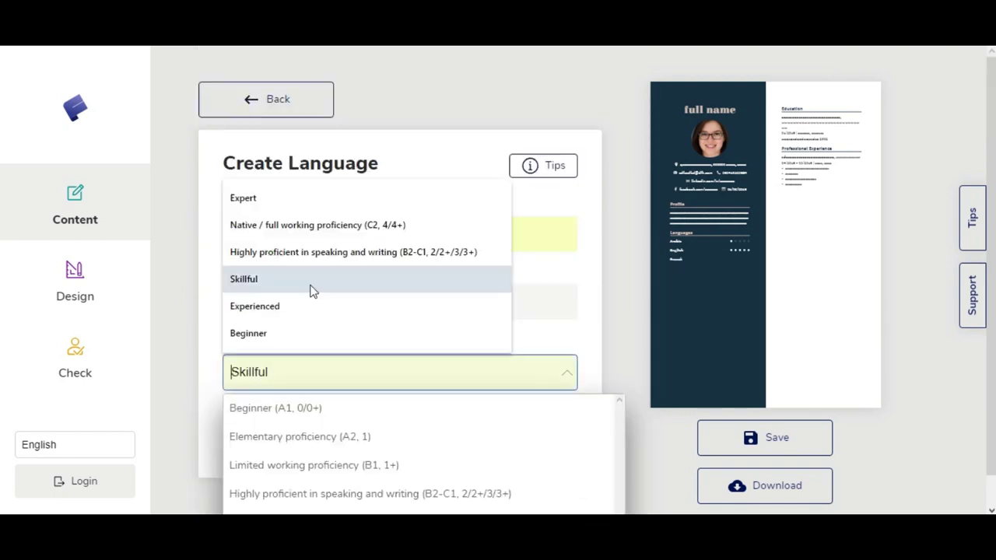
left_click(400, 436)
left_click(452, 402)
left_click(311, 372)
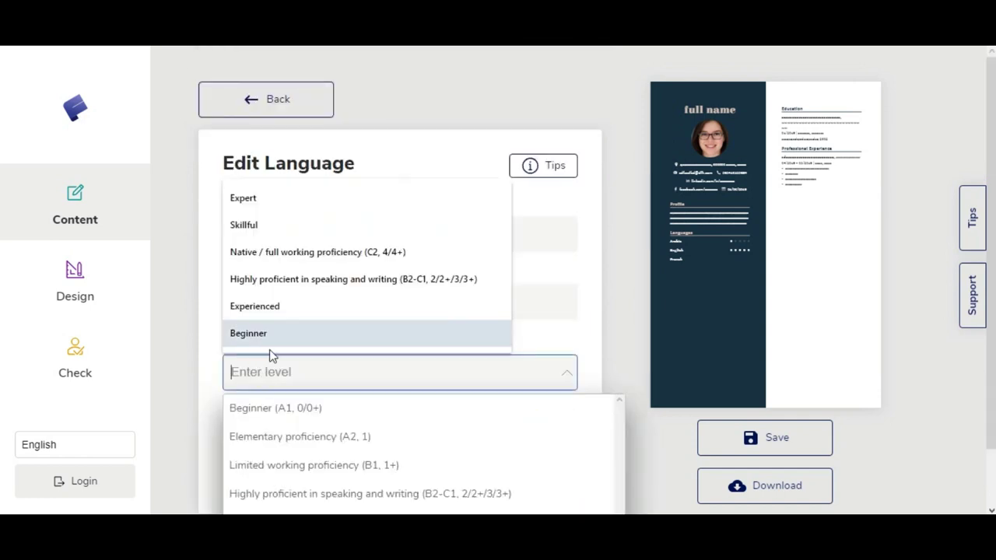
left_click(244, 225)
left_click(371, 474)
left_click(493, 403)
left_click(311, 372)
left_click(317, 251)
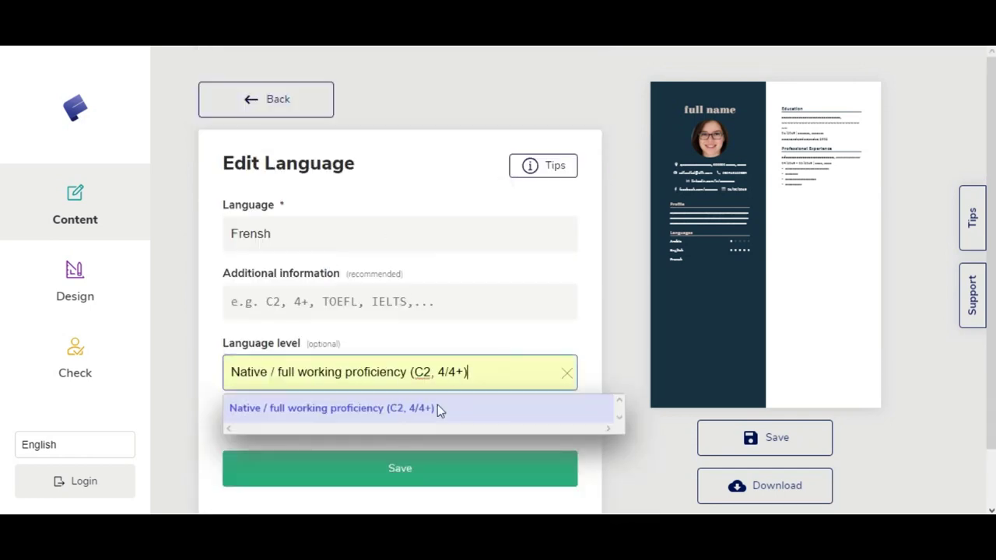
left_click(400, 467)
scroll(340, 255, "down", 4)
- Add a Skills section with a first skill rated Skillful
left_click(400, 424)
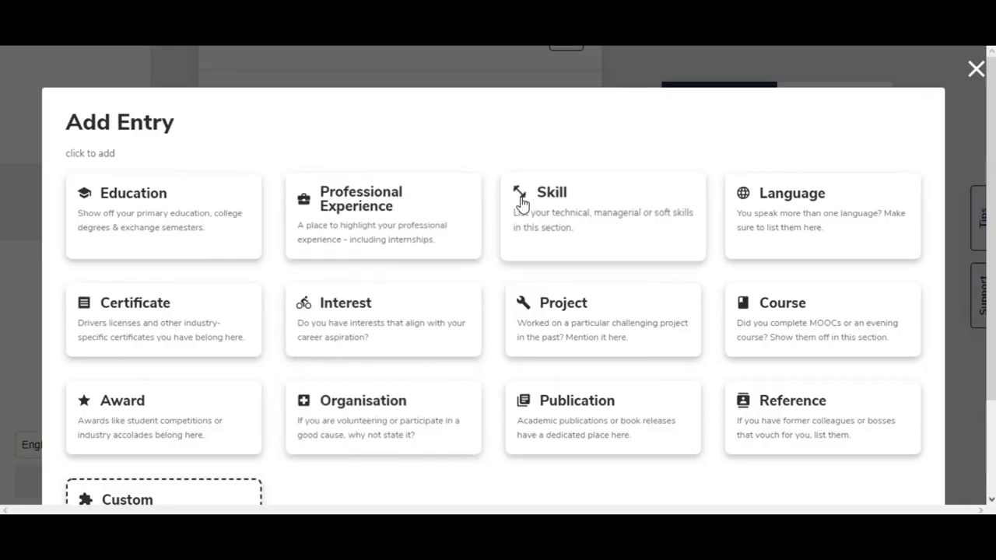
left_click(522, 205)
type("xxxxxxxxxxxxxxx")
left_click(318, 371)
type("Skillful")
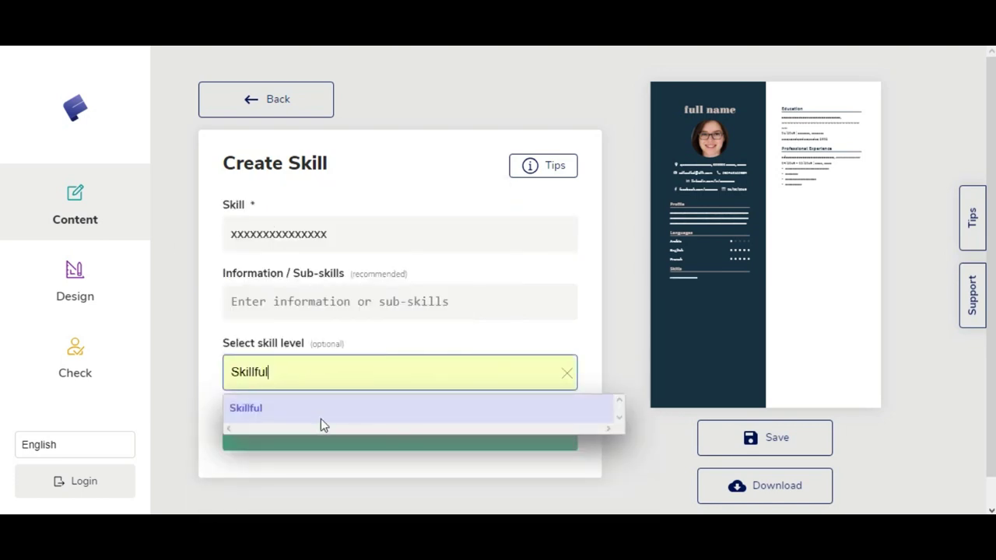
left_click(400, 432)
left_click(400, 469)
- Add a second skill from the suggestions, rated Expert
type("x")
left_click(264, 272)
left_click(318, 372)
left_click(318, 252)
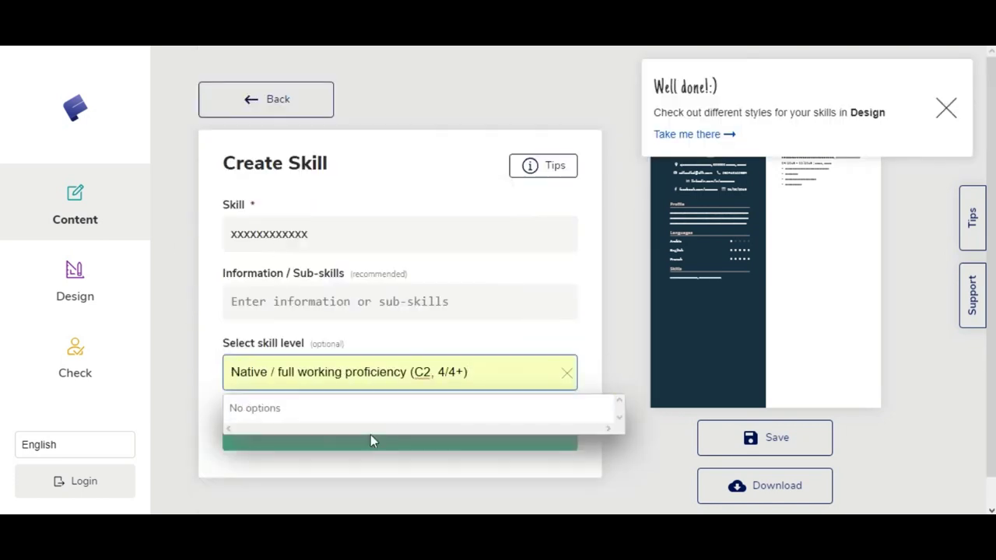
left_click(466, 379)
left_click(257, 436)
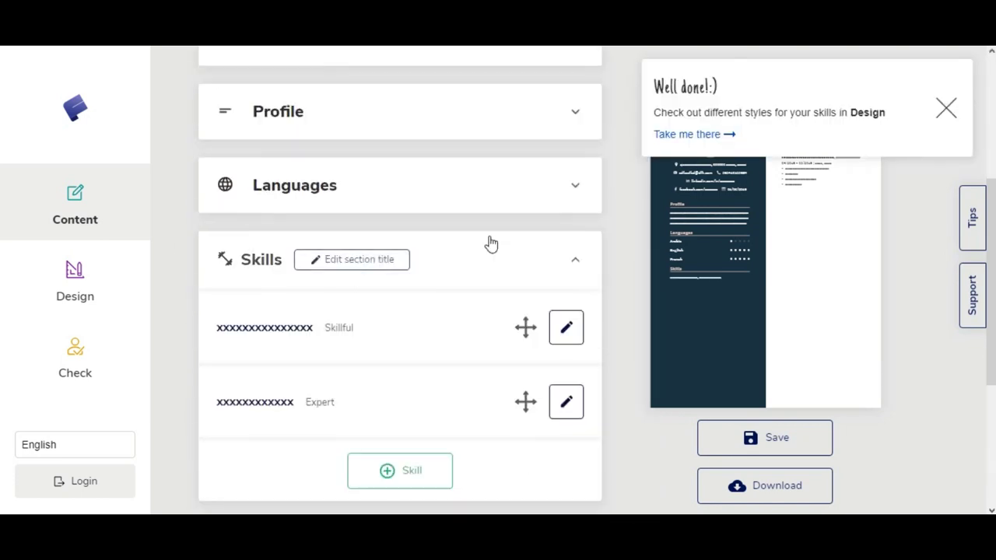
scroll(356, 298, "down", 3)
- Add a Certificates section with two certificate entries
left_click(400, 469)
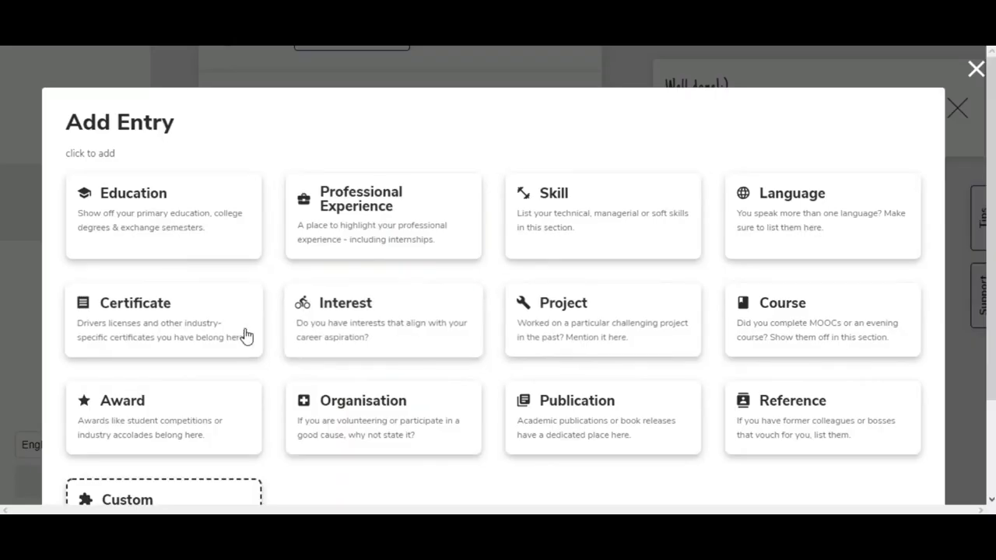
left_click(244, 338)
type("xxxx")
type("fsd sedefsd")
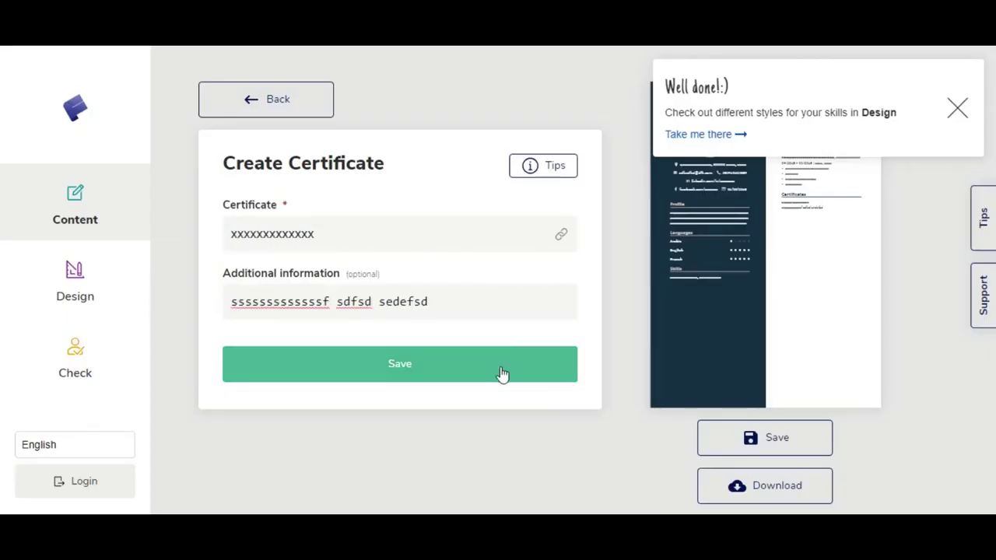
left_click(502, 372)
left_click(411, 288)
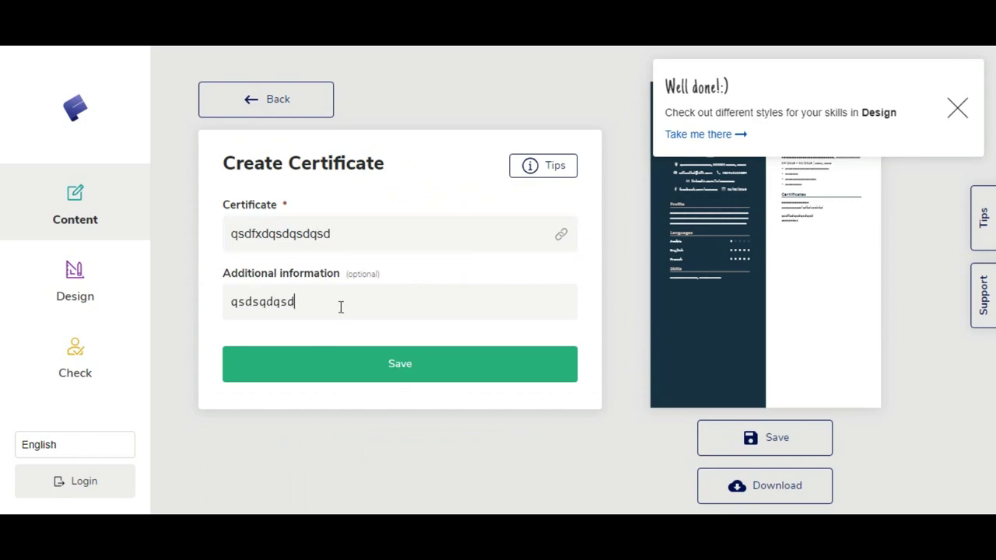
key("Return")
scroll(358, 304, "down", 3)
- Start an Organisation entry with placeholder name, position and city
left_click(400, 435)
left_click(366, 411)
type("qsd")
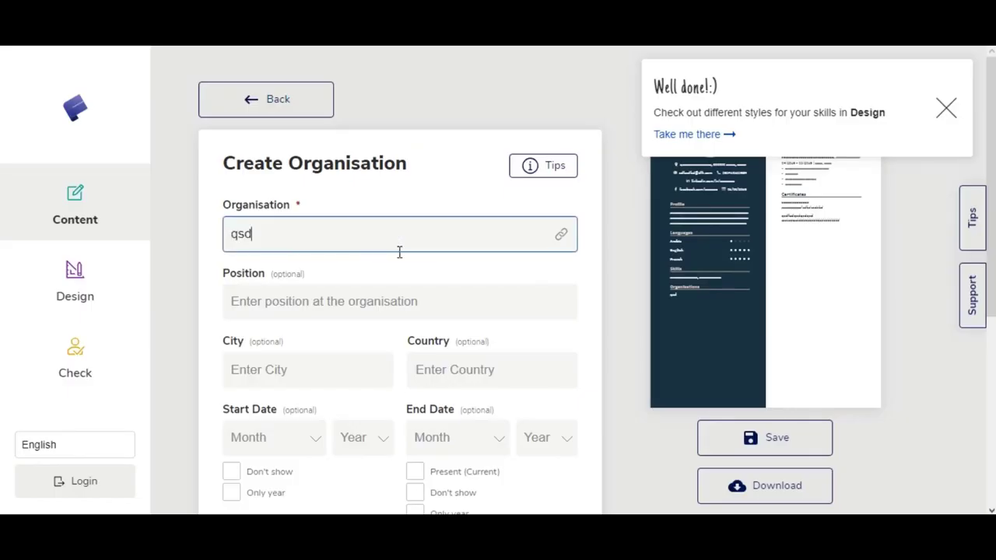
type("sxdqsdqs")
left_click(329, 371)
type("qsdqsdqsdqsdq")
left_click(294, 439)
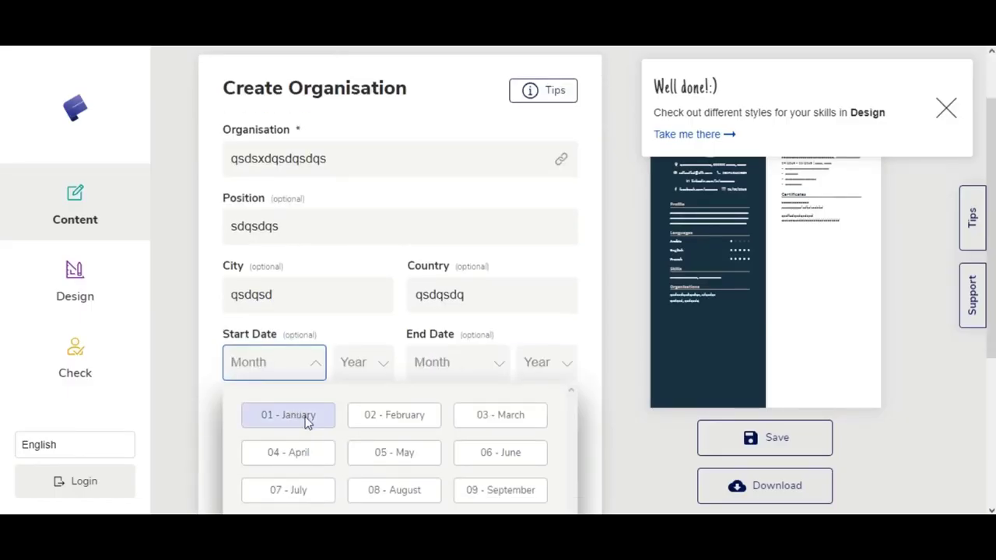
- Give the organisation a January 2019 start, mark it ongoing, add a description and save
left_click(300, 413)
left_click(414, 362)
left_click(412, 341)
left_click(413, 288)
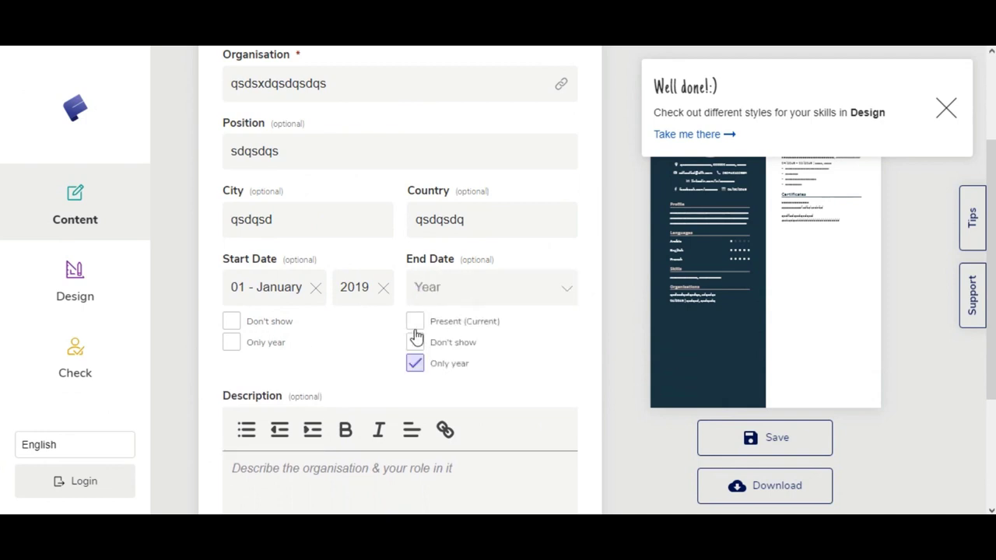
left_click(412, 317)
scroll(276, 328, "down", 2)
left_click(286, 324)
type("sqdsdqsdsqsdsqcsdf")
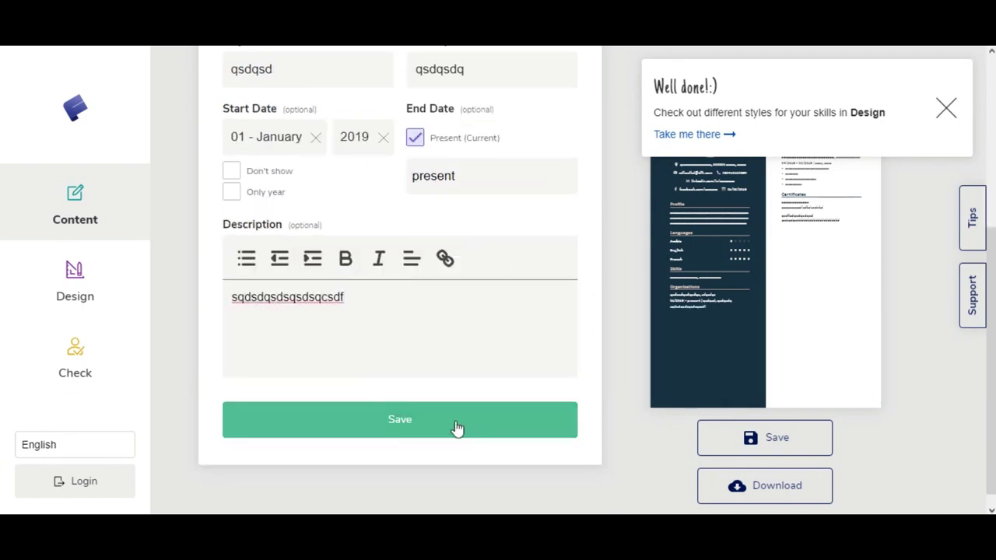
left_click(458, 428)
- Add a Reference with a placeholder name, a suggested email and phone number
left_click(411, 448)
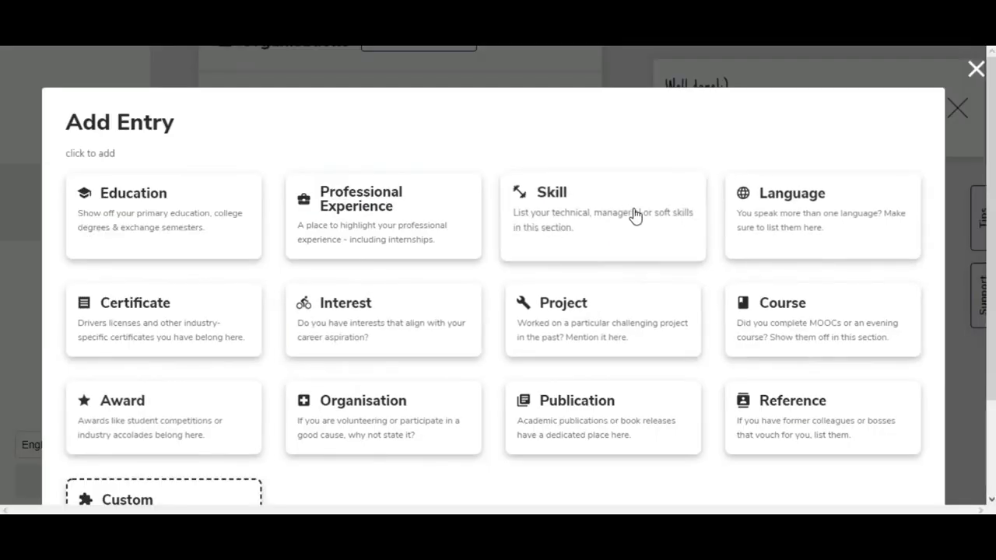
left_click(809, 420)
type("edzefqs qx dq")
left_click(322, 295)
type("q")
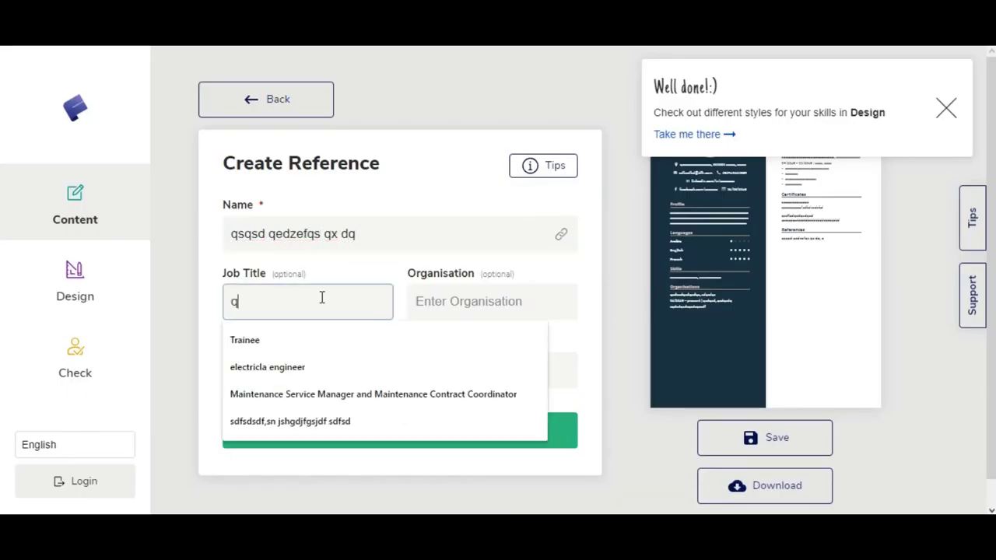
left_click(307, 369)
left_click(284, 304)
left_click(438, 370)
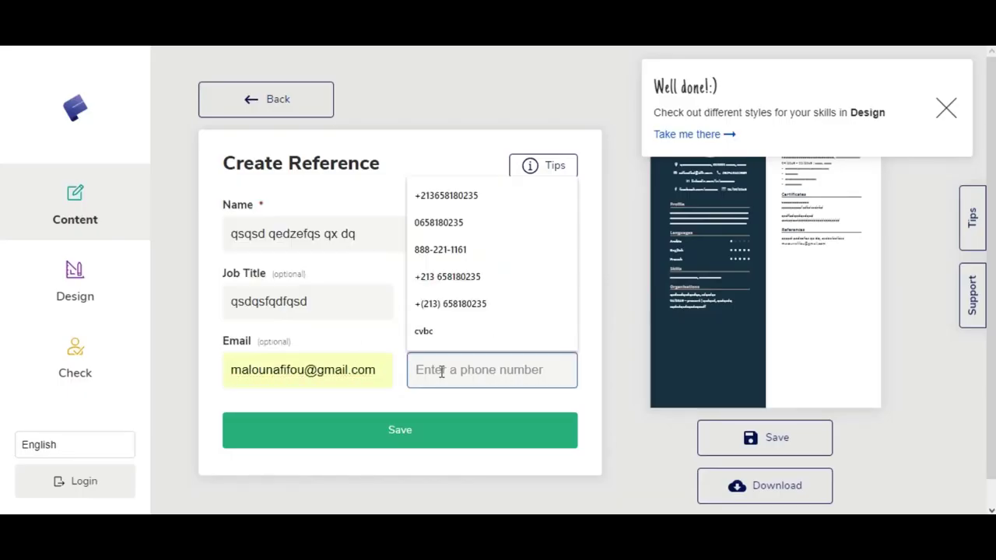
left_click(459, 303)
left_click(413, 372)
left_click(434, 247)
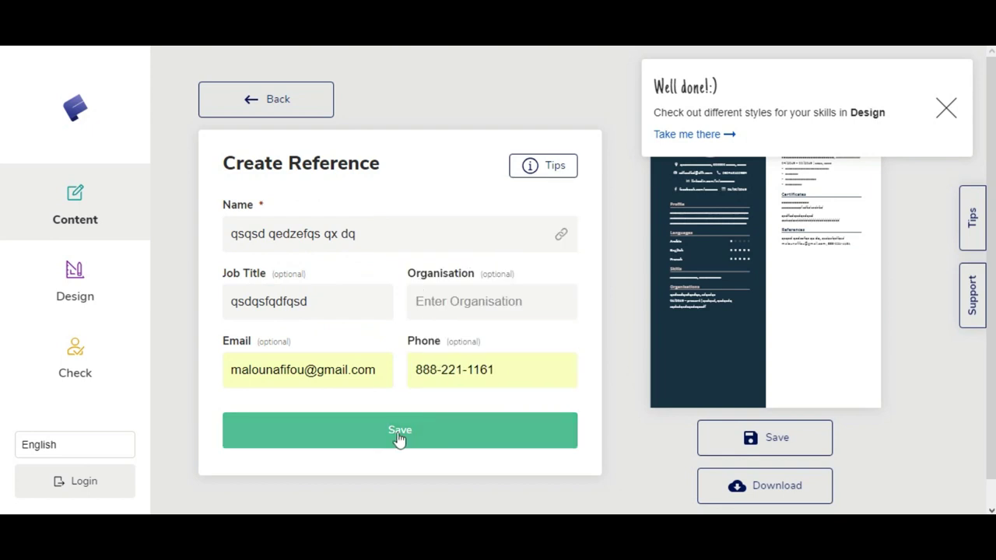
- Open the Design settings and dismiss the congratulations tip
left_click(400, 436)
left_click(82, 285)
scroll(596, 167, "down", 1)
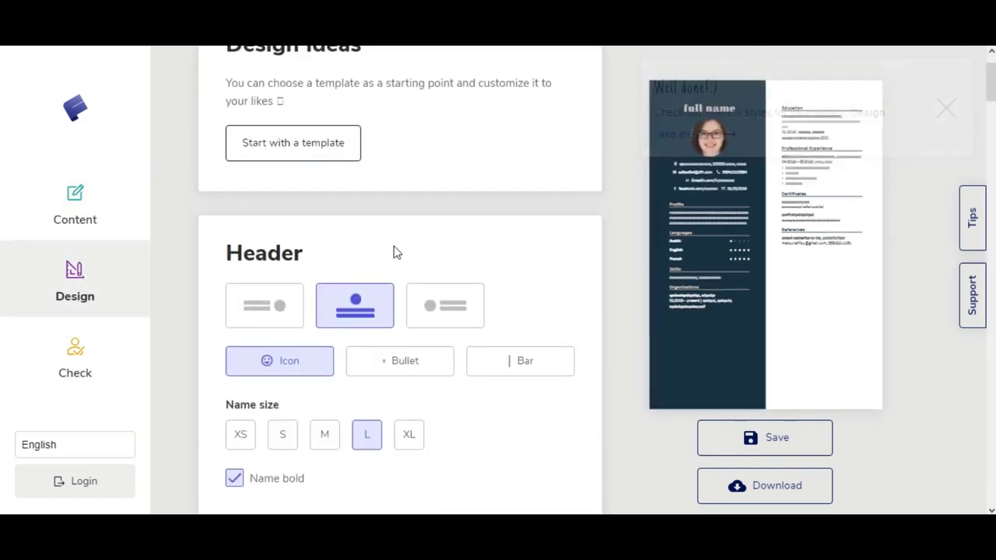
- Use icons for contact details, make the name XL and the photo medium
left_click(293, 378)
scroll(342, 365, "down", 1)
left_click(406, 364)
scroll(472, 304, "down", 1)
scroll(238, 356, "down", 2)
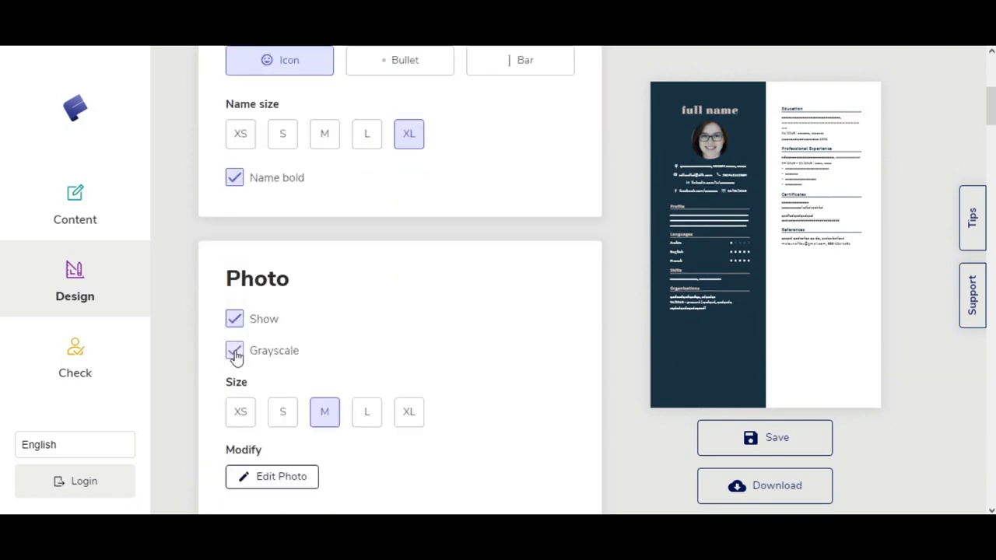
scroll(387, 343, "down", 1)
left_click(324, 336)
scroll(350, 311, "down", 1)
scroll(370, 280, "down", 3)
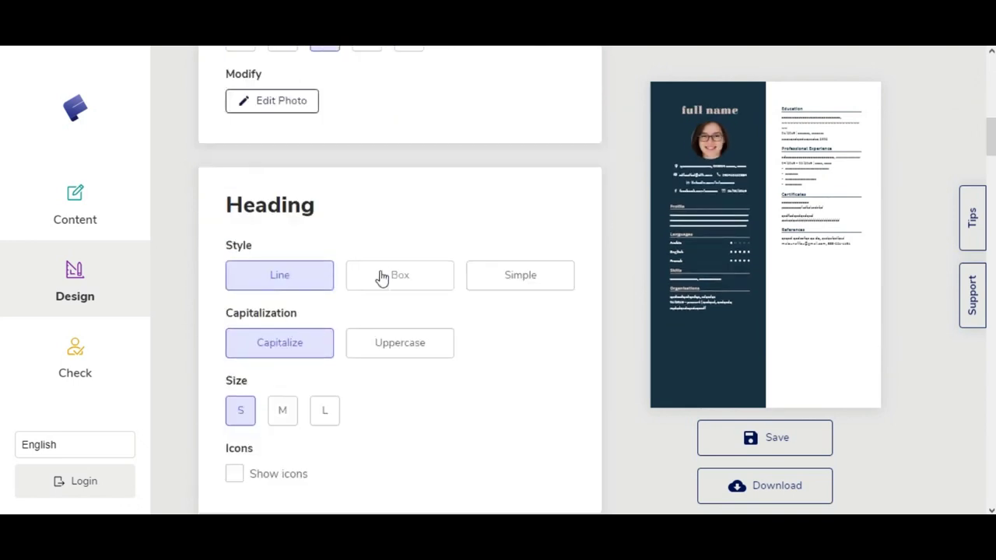
scroll(350, 280, "down", 1)
- Make section headings Uppercase with icons beside them
left_click(365, 269)
scroll(288, 269, "down", 1)
scroll(314, 283, "down", 1)
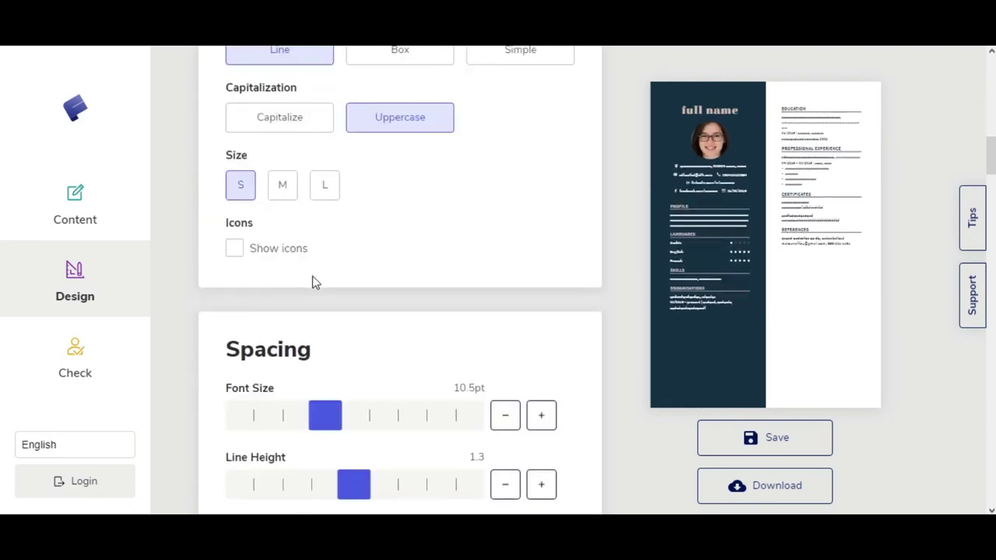
scroll(373, 256, "down", 2)
left_click(296, 262)
- Lower the font size, raise the line height and widen both page margins
left_click(325, 333)
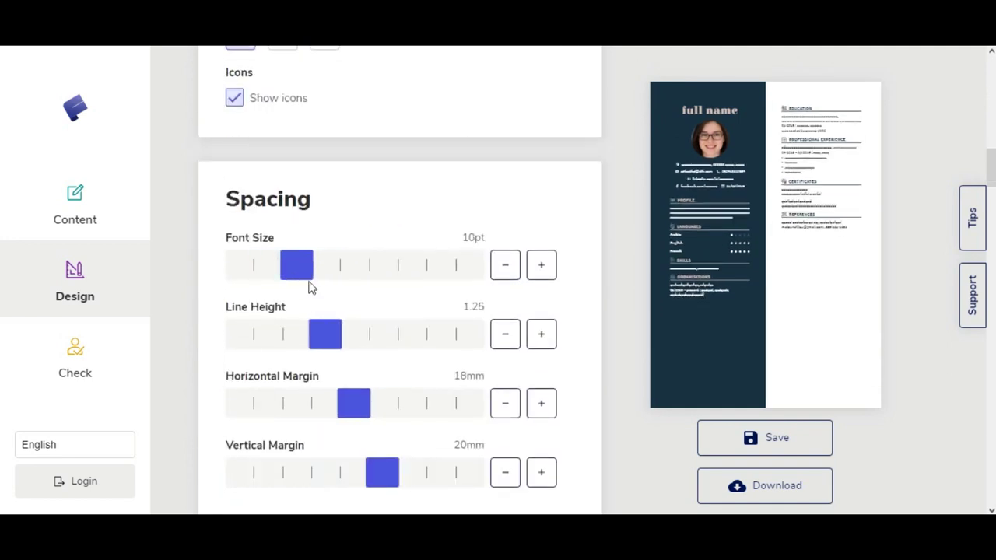
left_click(354, 264)
left_click(366, 334)
scroll(364, 249, "down", 2)
left_click(373, 251)
scroll(409, 244, "down", 1)
left_click(411, 246)
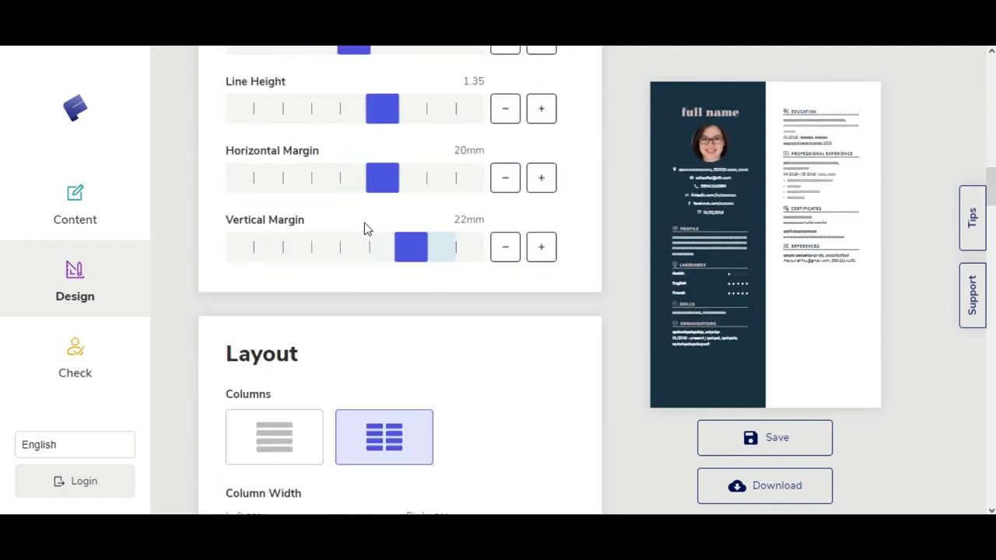
scroll(314, 284, "down", 3)
- Keep the two-column layout and narrow the left column
left_click(274, 211)
left_click(383, 212)
scroll(442, 258, "down", 1)
left_click(448, 242)
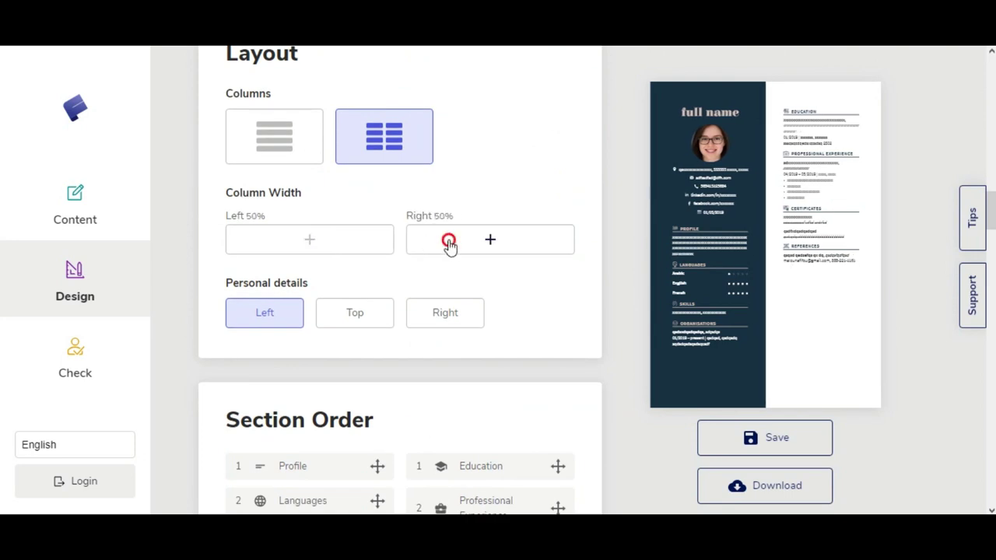
scroll(405, 247, "down", 1)
scroll(334, 264, "down", 2)
- Move Skills to the right column, References to the left, and widen the left column slightly
mouse_move(311, 309)
left_mouse_down()
mouse_move(508, 290)
mouse_move(521, 311)
left_mouse_up()
left_click_drag(483, 427, 319, 327)
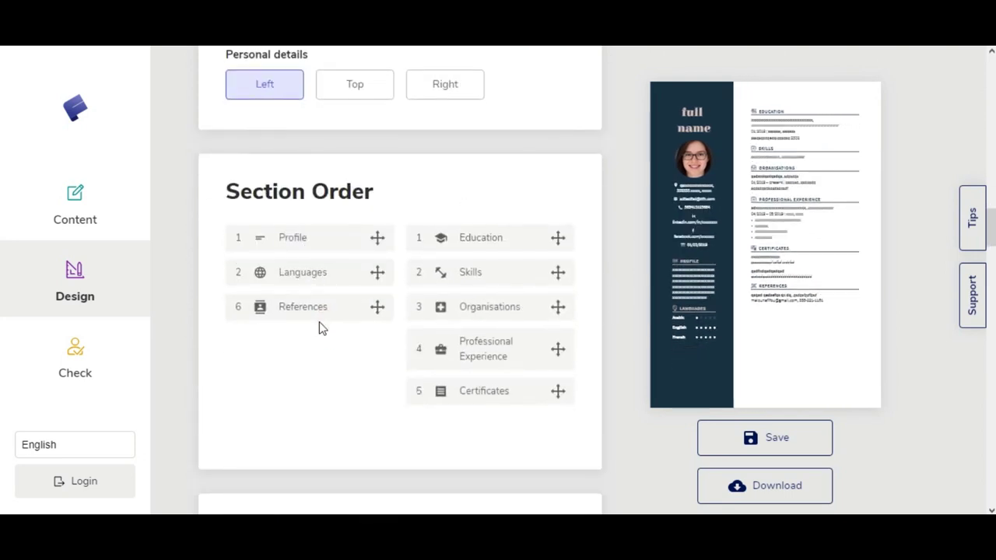
scroll(227, 353, "down", 1)
scroll(471, 311, "up", 5)
left_click(310, 310)
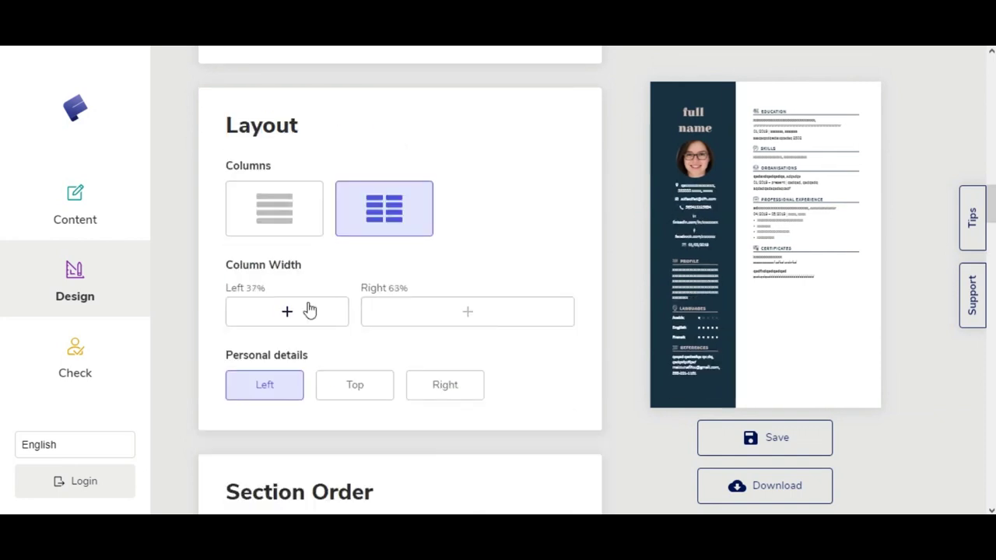
scroll(523, 241, "down", 8)
scroll(522, 241, "down", 1)
- Turn on automatic colour contrast and colour the resume dark green
left_click(305, 326)
left_click(237, 409)
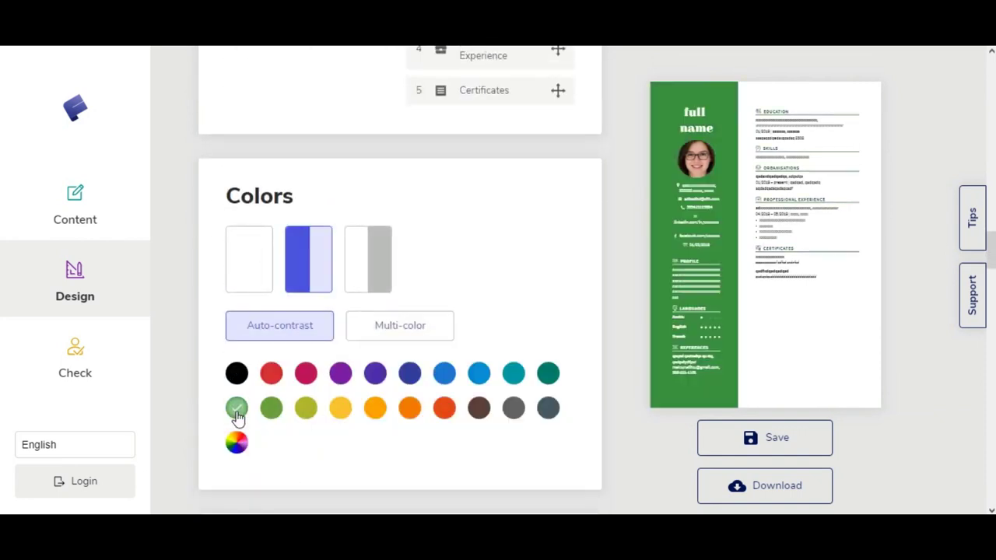
left_click(270, 407)
left_click(237, 408)
scroll(469, 229, "down", 6)
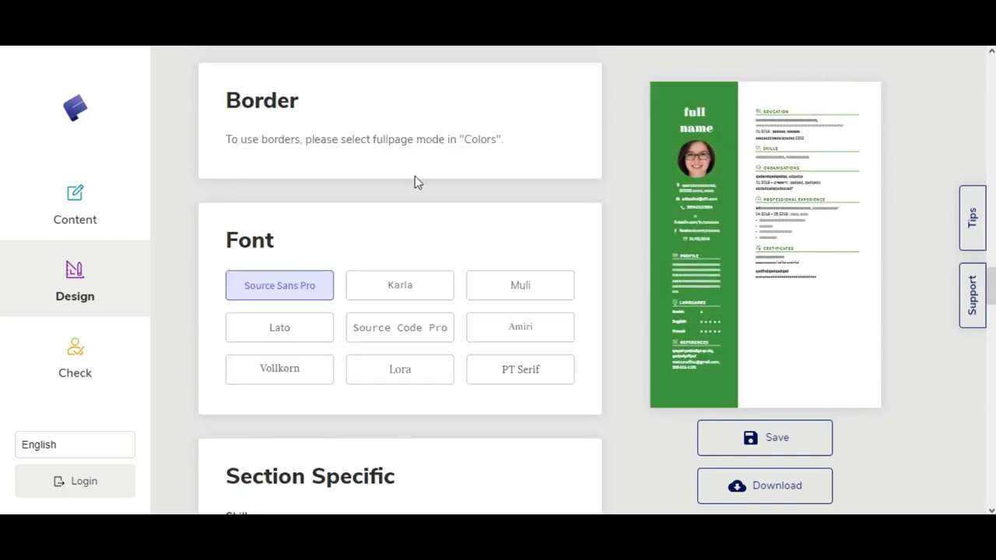
scroll(413, 179, "down", 1)
- Set the body font to Karla and show skills as bar levels, keeping languages as levels
left_click(413, 214)
scroll(423, 282, "down", 4)
left_click(356, 173)
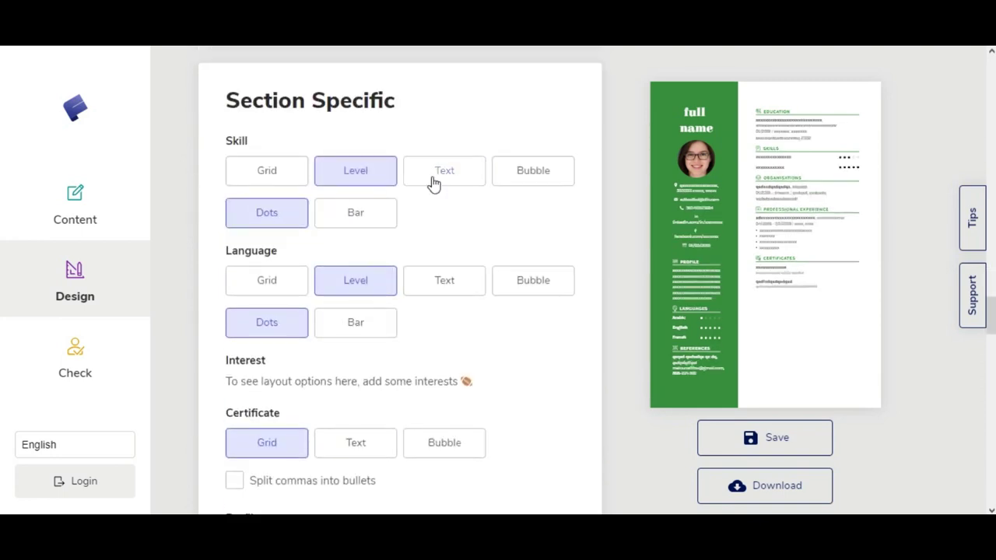
left_click(356, 213)
scroll(402, 160, "down", 1)
left_click(283, 142)
left_click(356, 132)
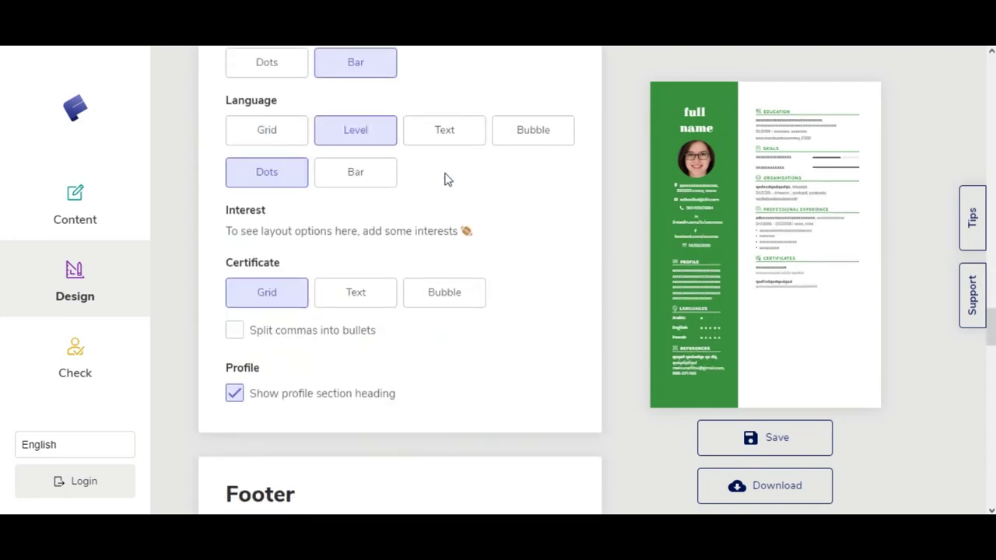
- Change the certificates display and add page numbers to the footer
scroll(351, 220, "down", 1)
left_click(352, 221)
scroll(238, 228, "down", 2)
scroll(238, 228, "down", 1)
left_click(234, 207)
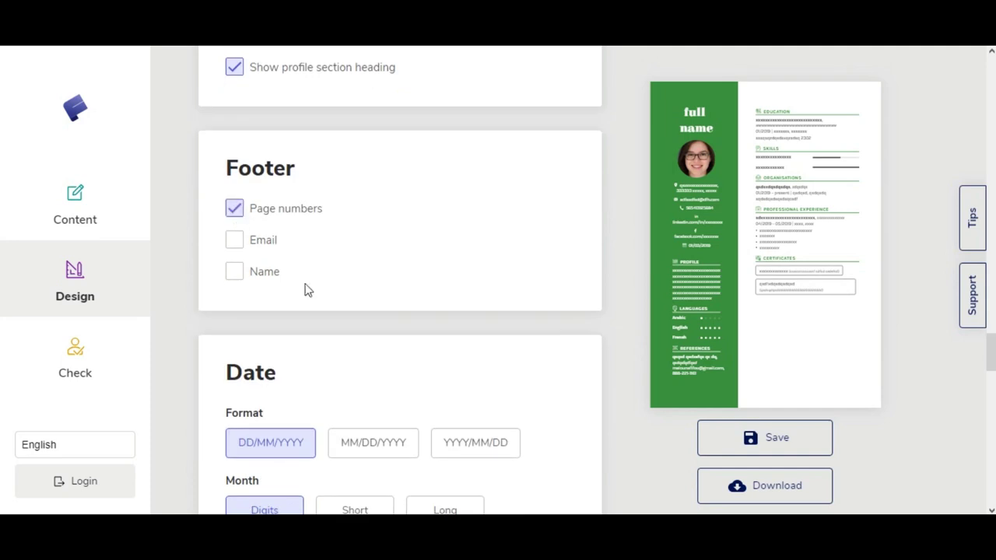
scroll(280, 233, "down", 3)
scroll(343, 233, "down", 5)
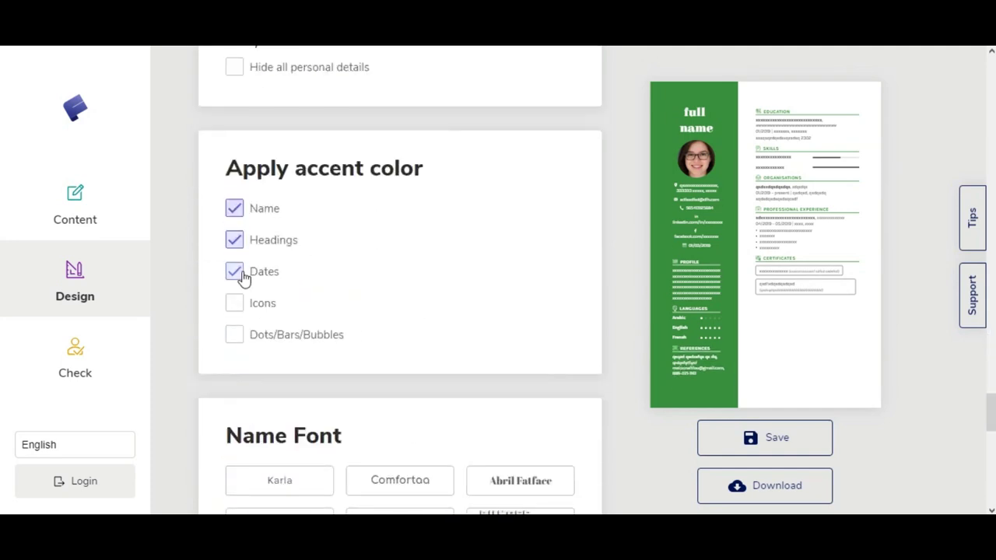
scroll(311, 249, "down", 5)
- After trying several name fonts, set the name in the Pacifico script font
left_click(421, 113)
left_click(267, 109)
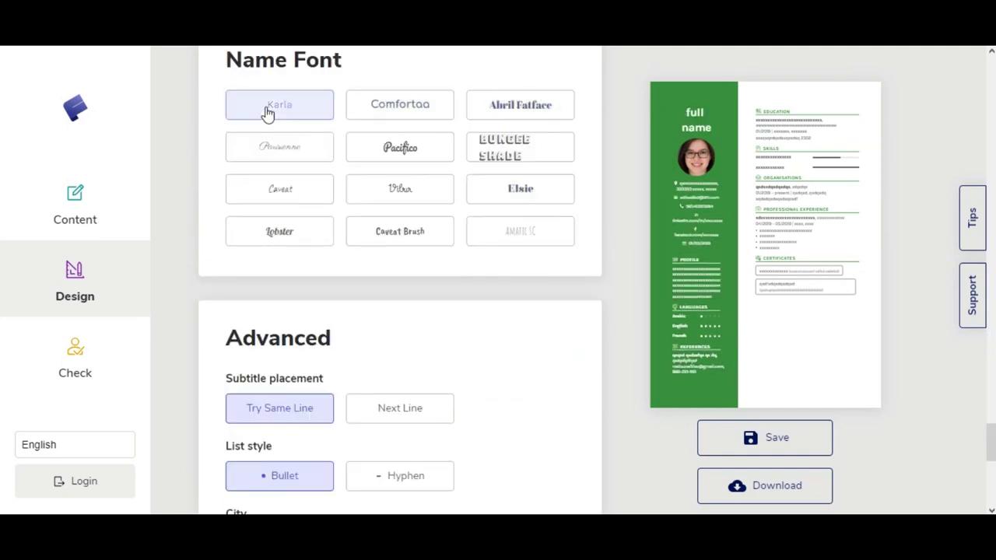
left_click(280, 147)
left_click(410, 149)
scroll(342, 261, "down", 2)
scroll(346, 262, "down", 5)
- Check the resume in full-size preview, then start the download to bring up the sign-up form
left_click(789, 275)
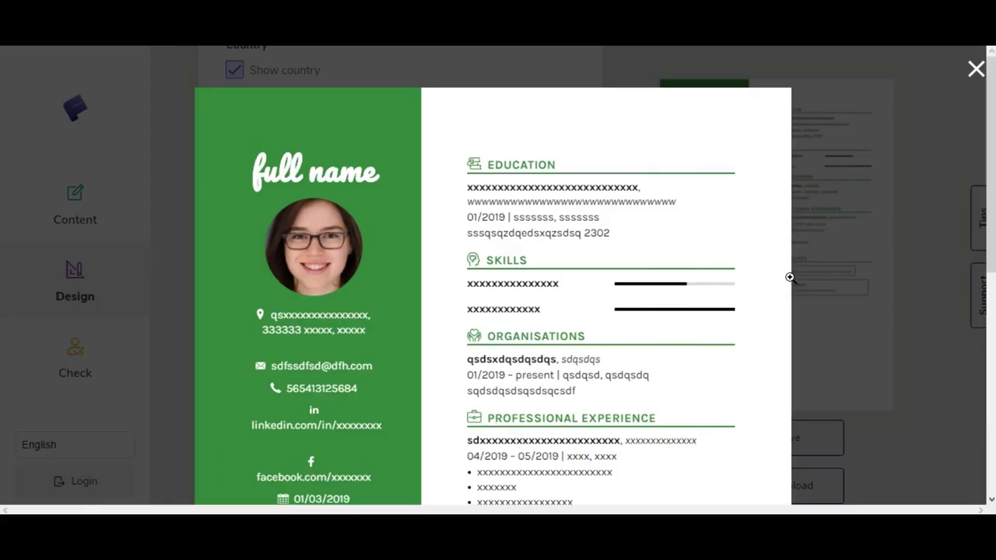
scroll(789, 275, "down", 4)
scroll(521, 160, "up", 1)
scroll(961, 81, "up", 3)
left_click(975, 69)
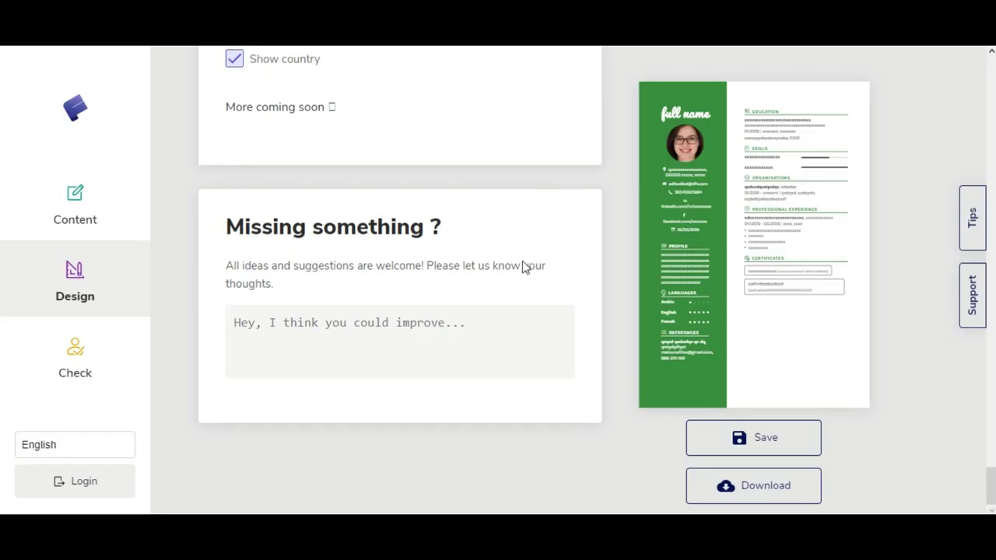
scroll(522, 262, "down", 5)
scroll(402, 258, "down", 2)
left_click(762, 486)
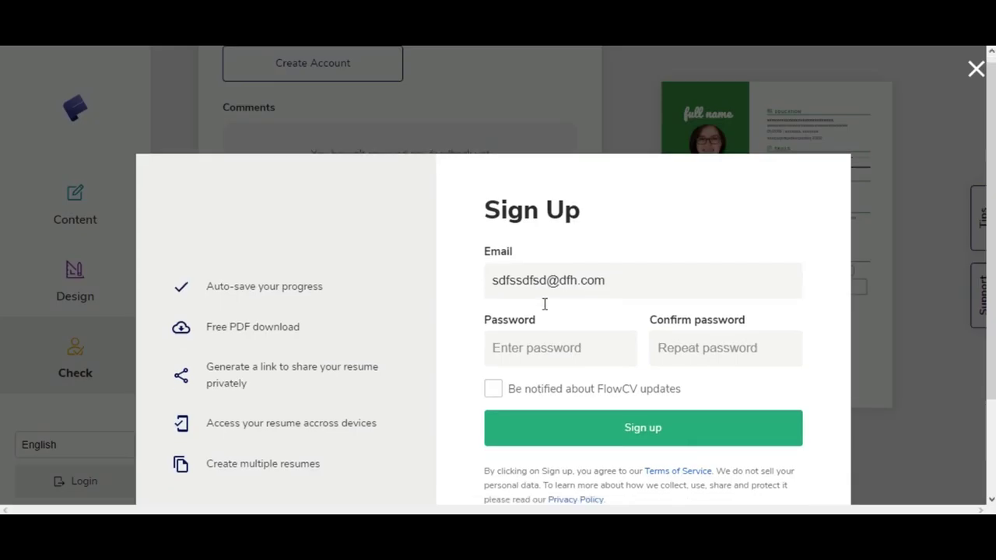